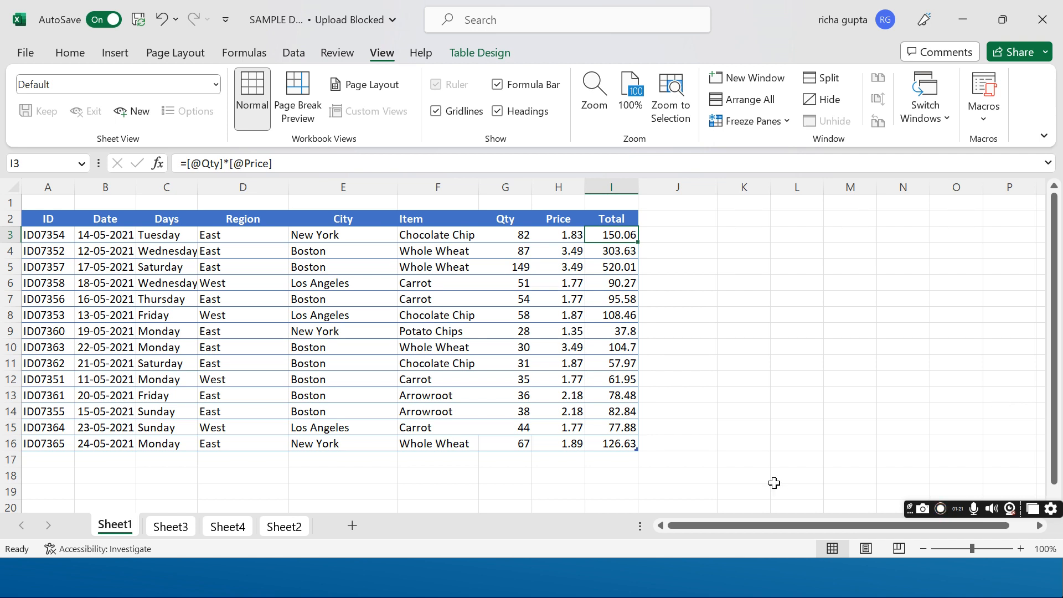
pyautogui.click(693, 234)
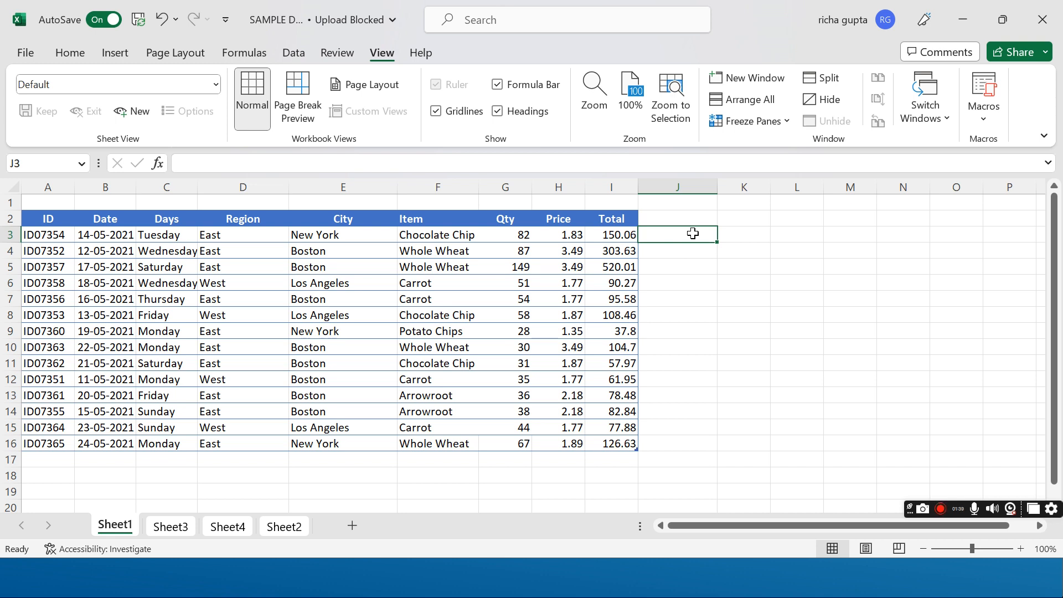
pyautogui.write('>')
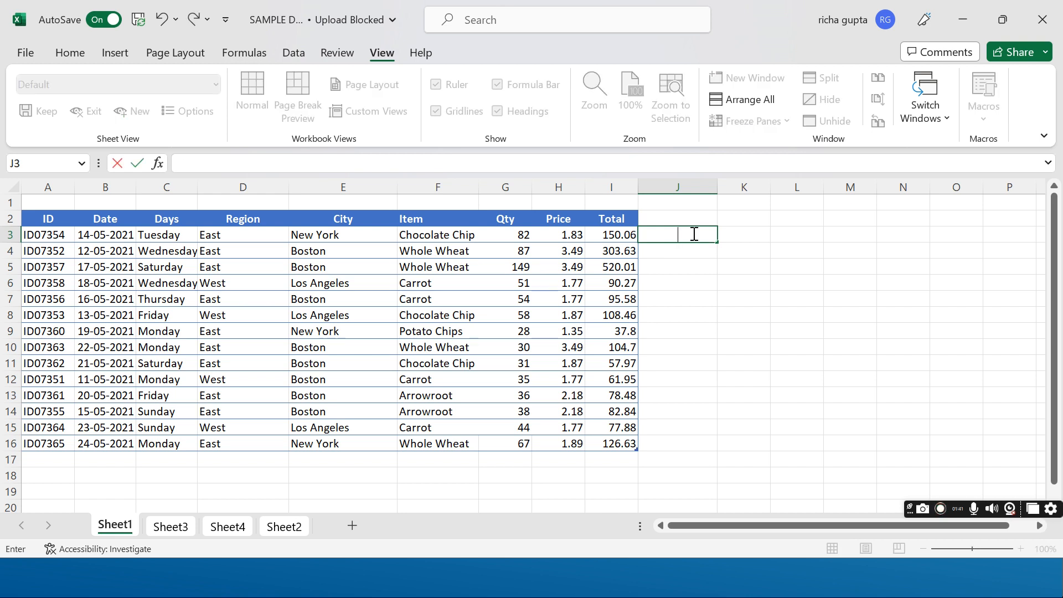
pyautogui.write('=')
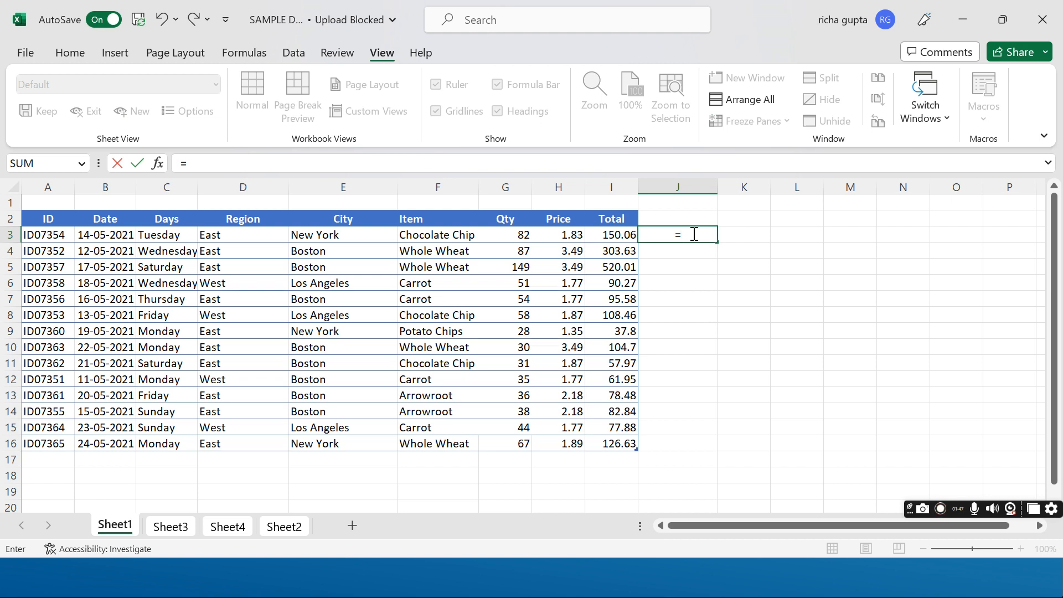
pyautogui.press('Left')
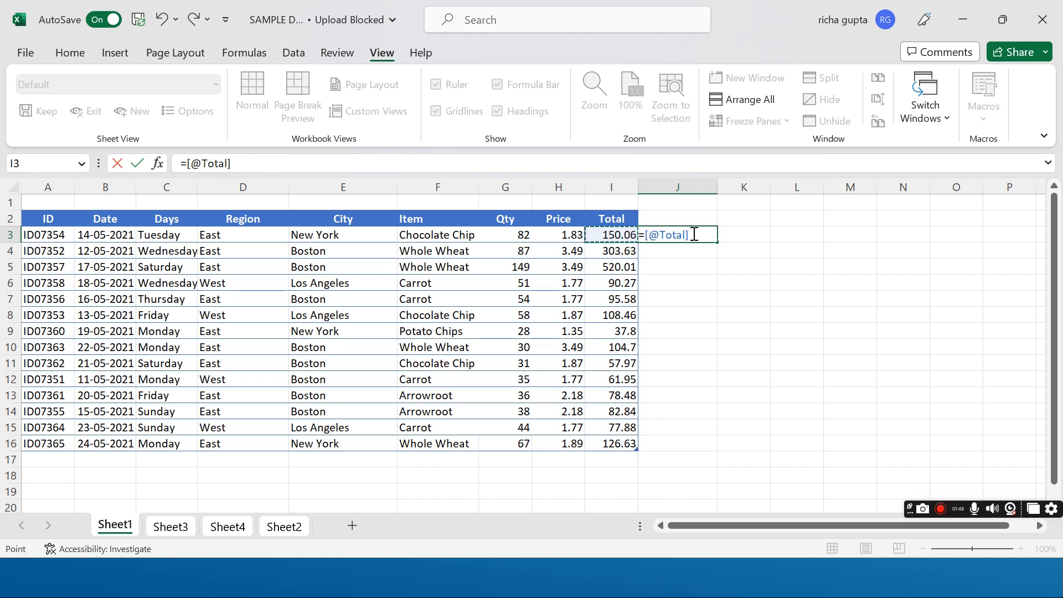
pyautogui.write('>100')
pyautogui.press('Return')
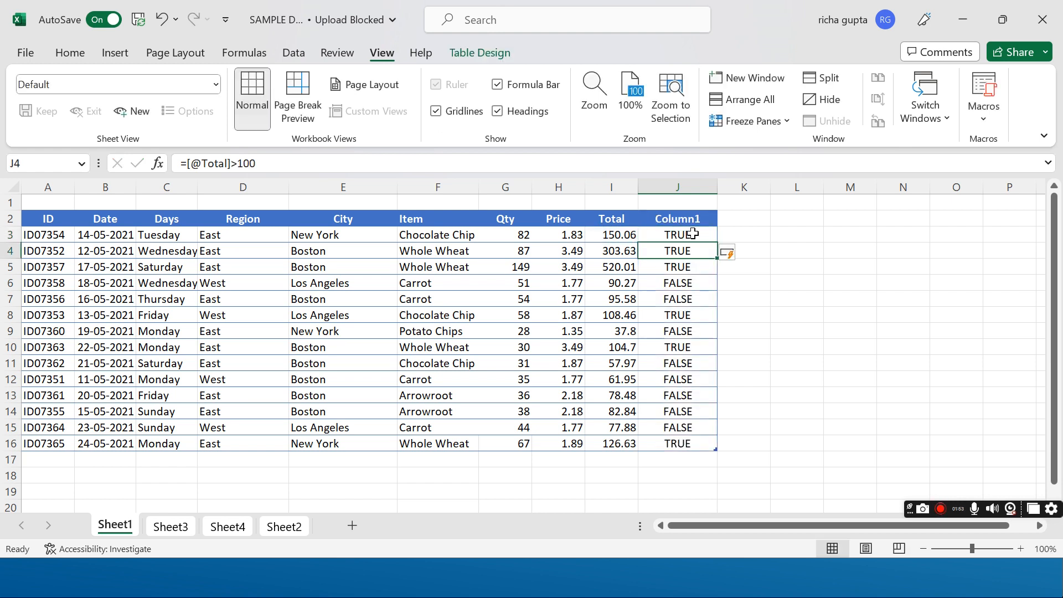
pyautogui.click(700, 232)
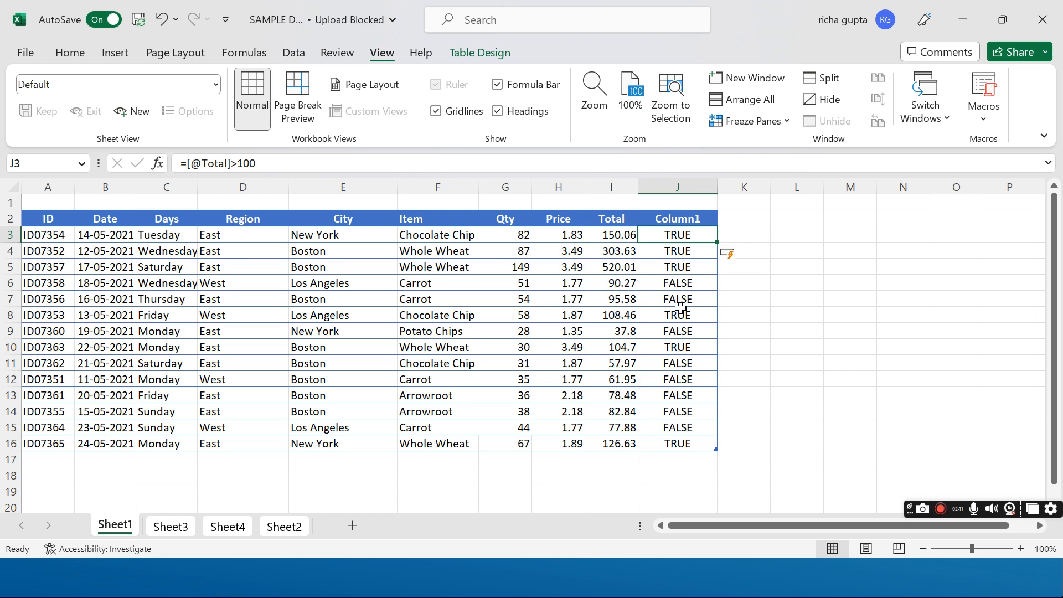
pyautogui.click(685, 444)
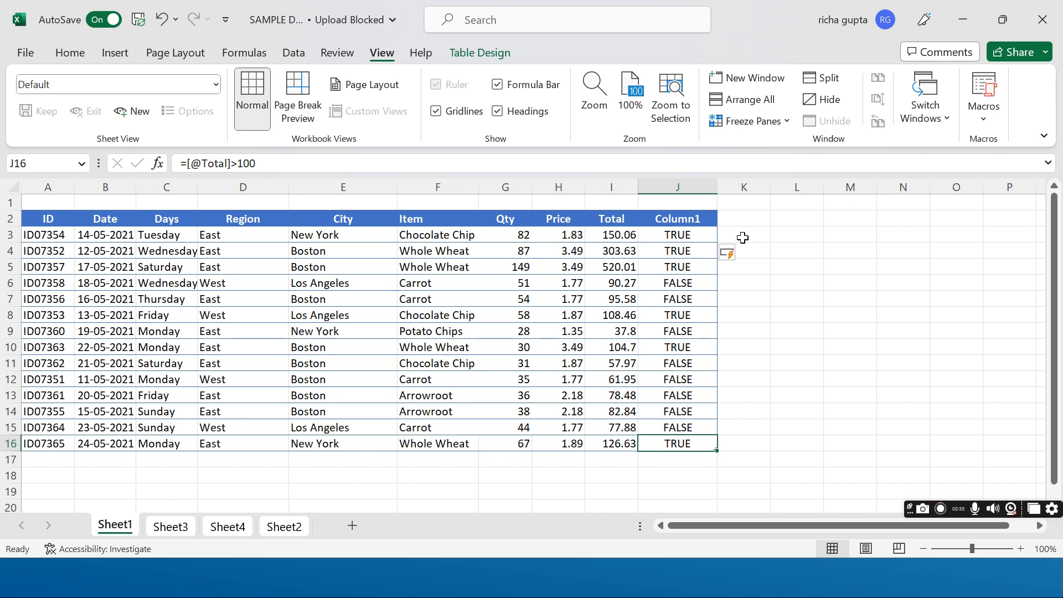
pyautogui.click(743, 238)
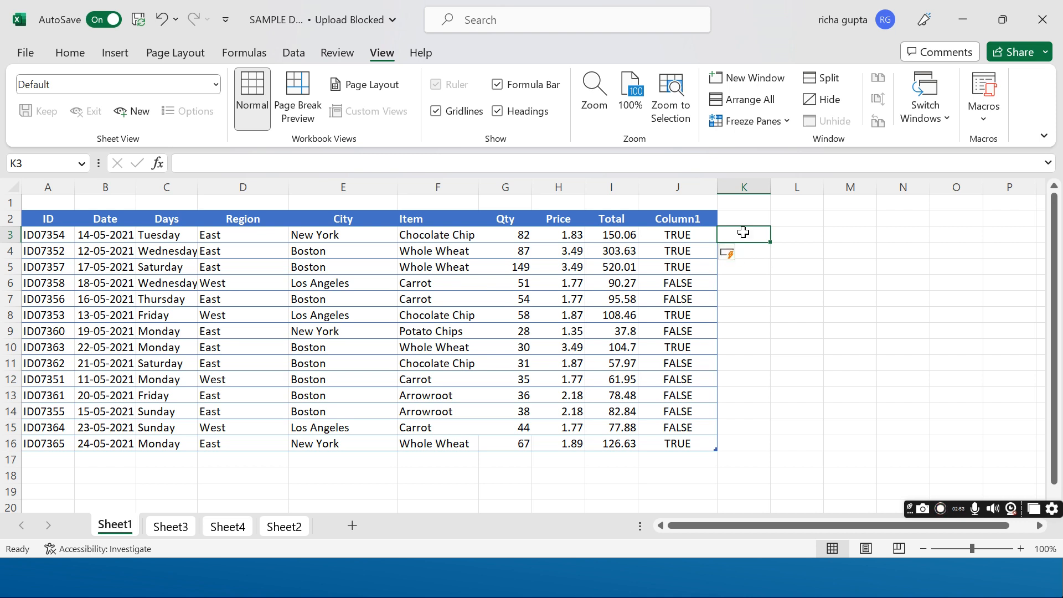
pyautogui.write('=')
pyautogui.press('Left')
pyautogui.press('Left')
pyautogui.press('Left')
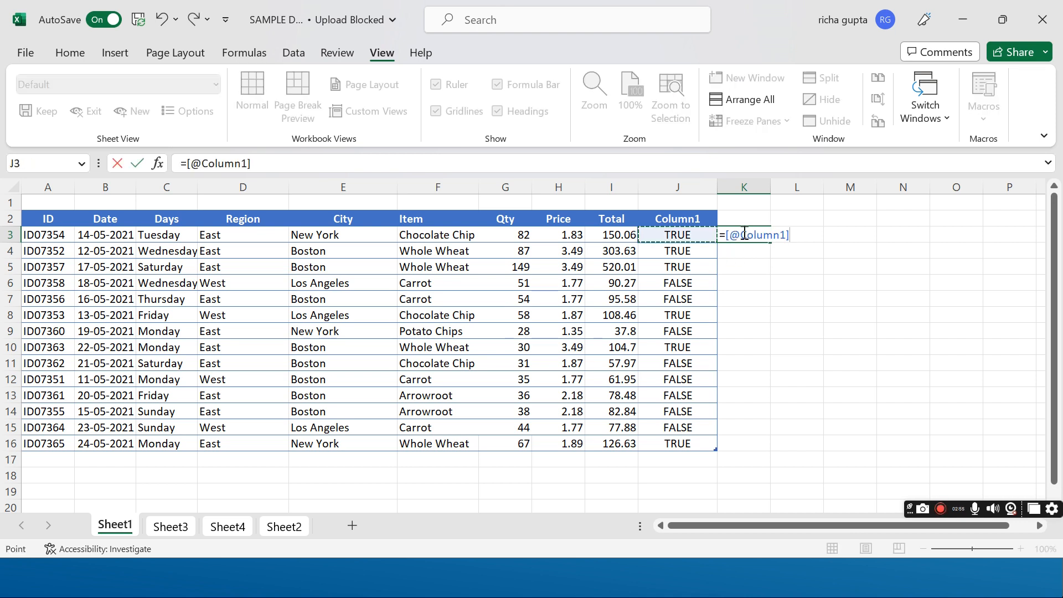
pyautogui.press('Left')
pyautogui.press('Left')
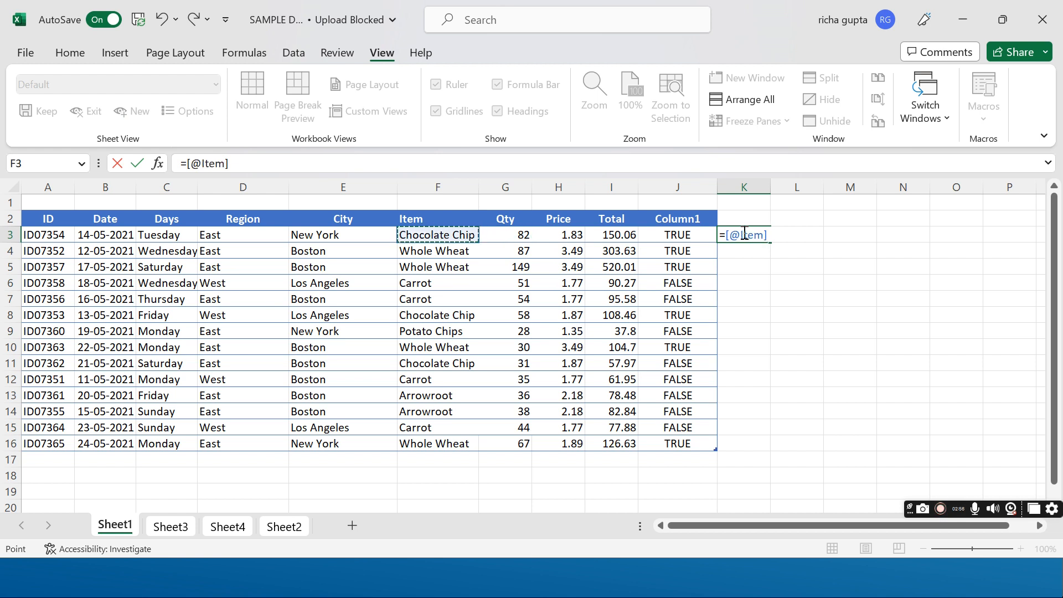
pyautogui.write('=')
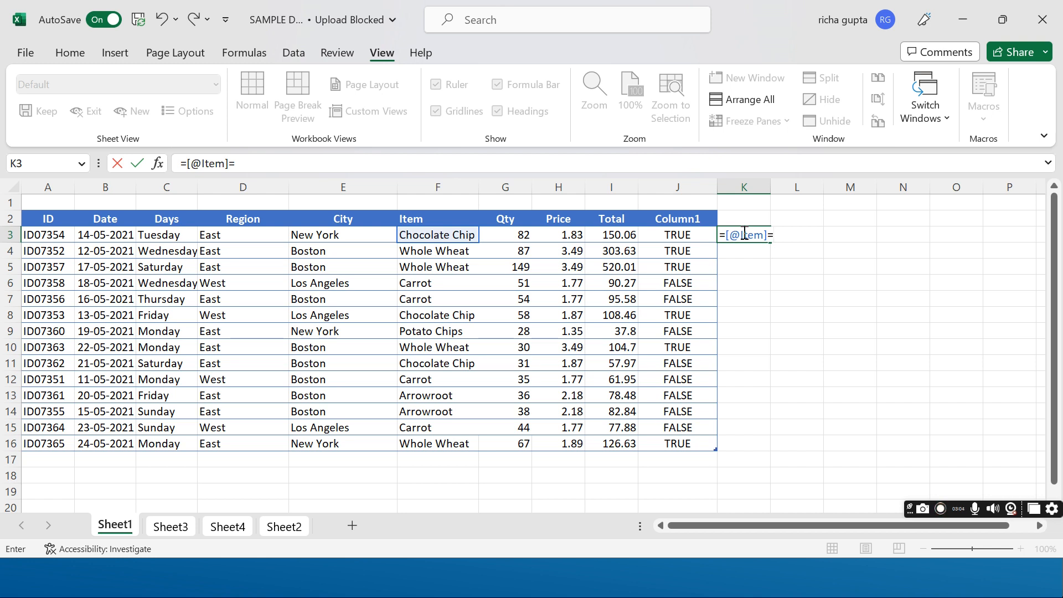
pyautogui.write('""')
pyautogui.press('Left')
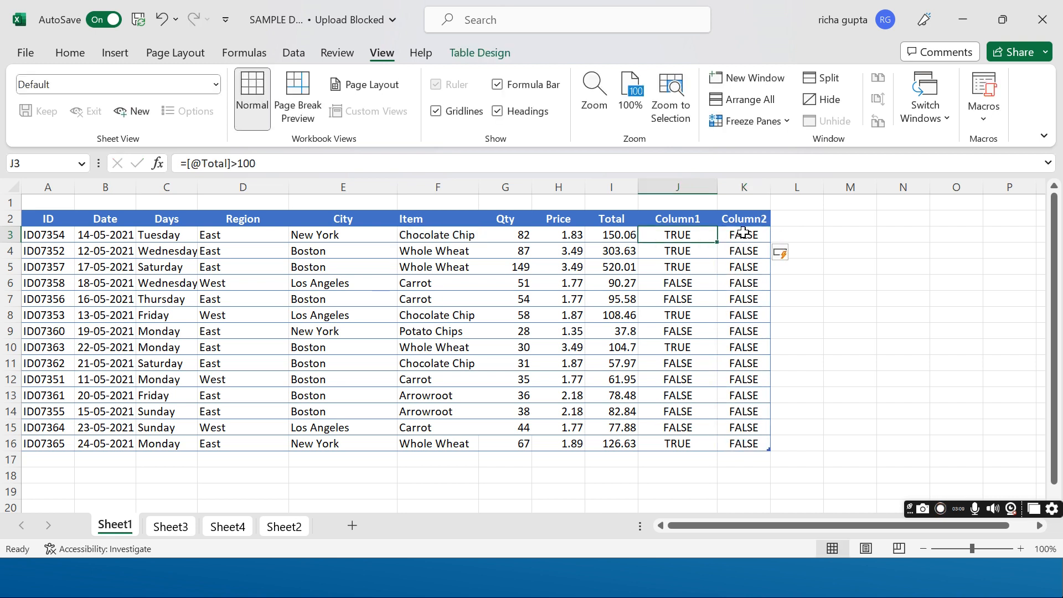
# Step: Complete the K3 formula so it compares the Item with "carrot"
pyautogui.click(744, 233)
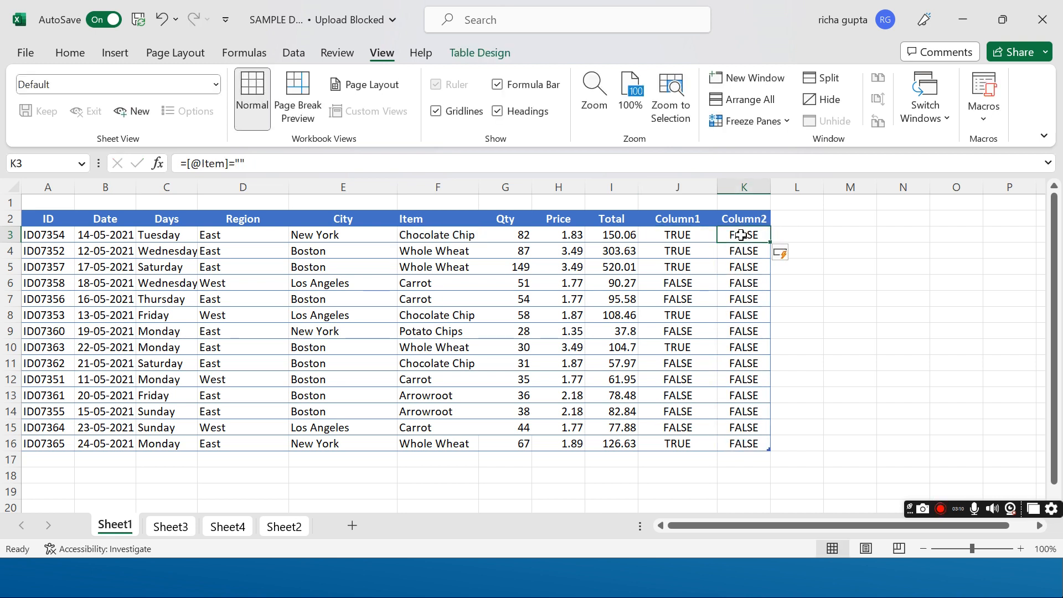
pyautogui.click(241, 163)
pyautogui.write('carro')
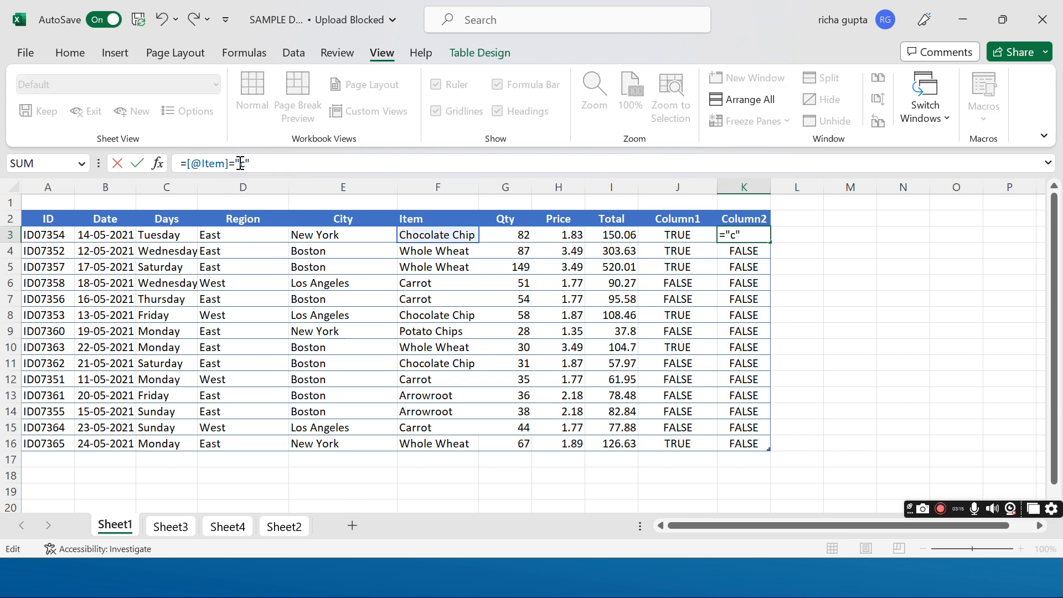
pyautogui.write('t')
pyautogui.press('Return')
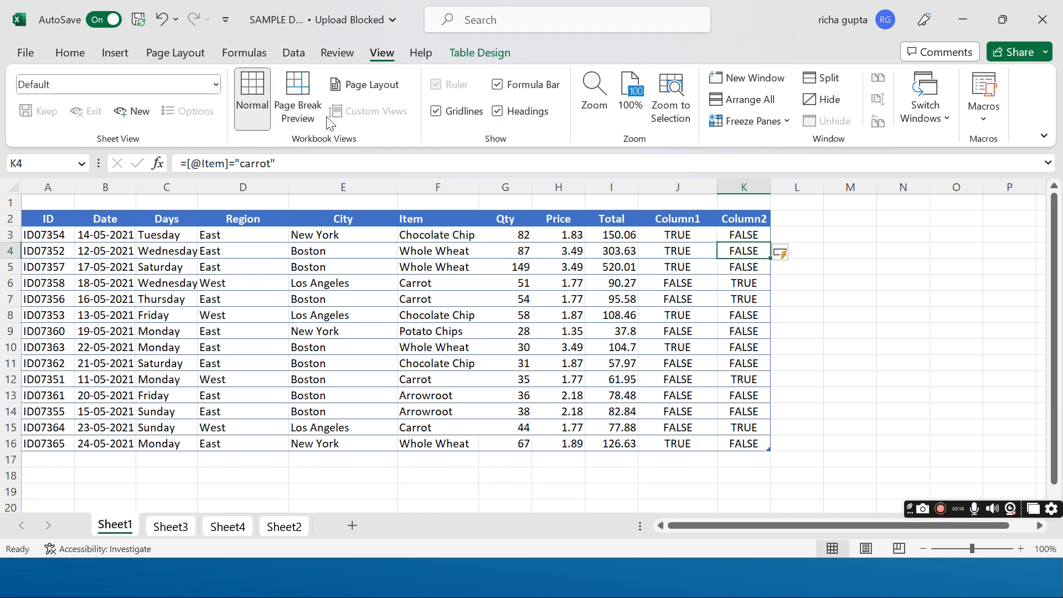
# Step: Compare the Column2 results with the matching entries in the Item column, closing the window that opens
pyautogui.click(747, 285)
pyautogui.click(396, 290)
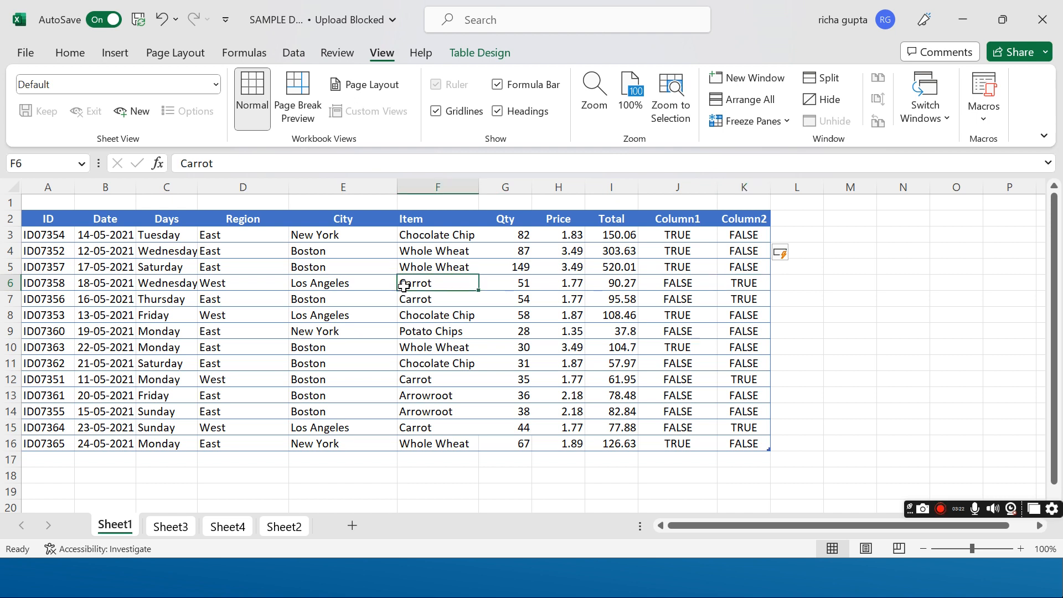
pyautogui.click(758, 299)
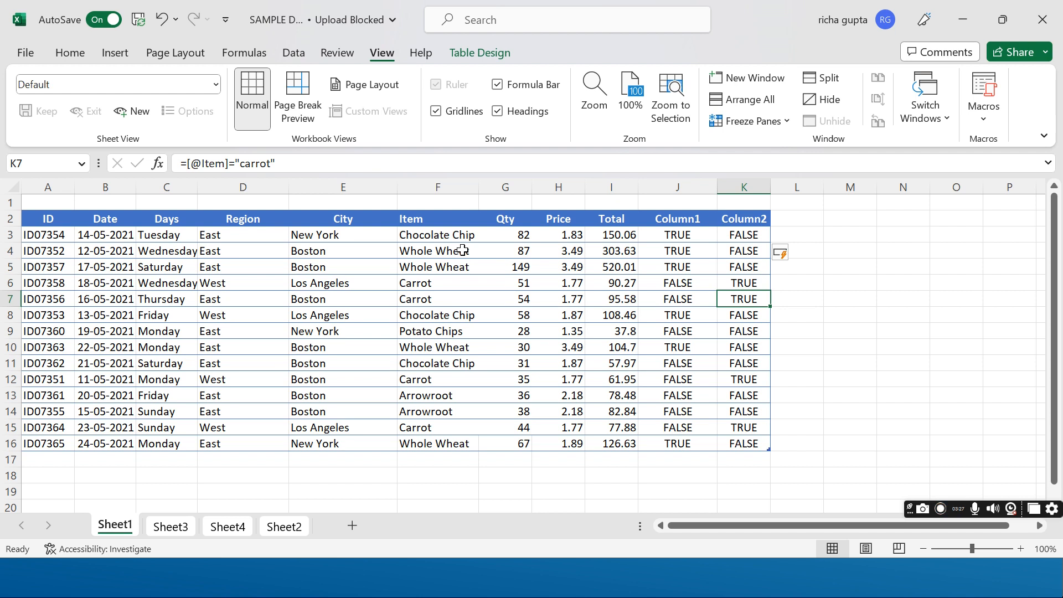
pyautogui.click(726, 234)
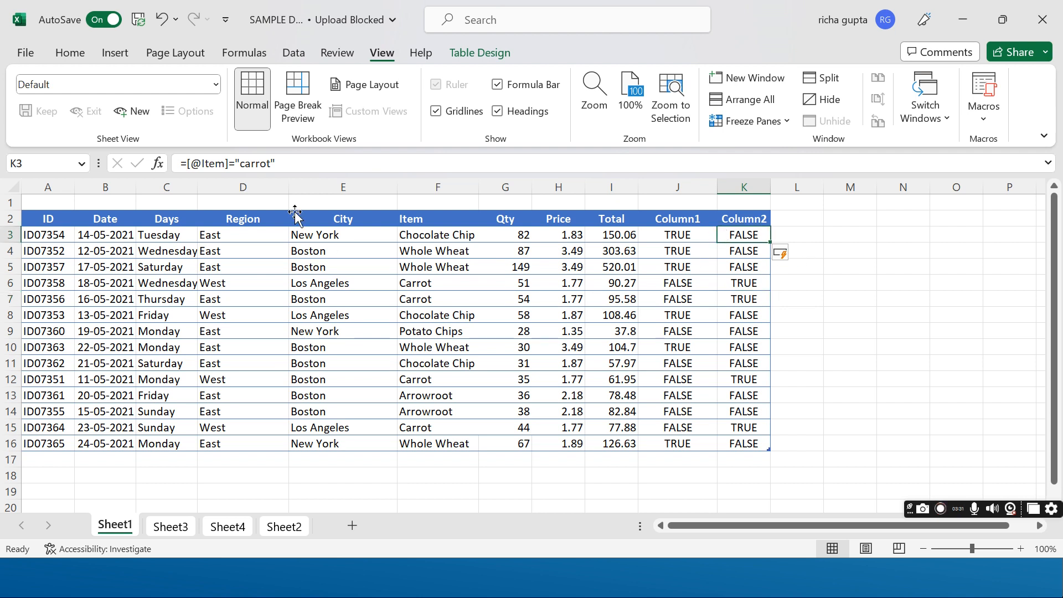
pyautogui.click(431, 288)
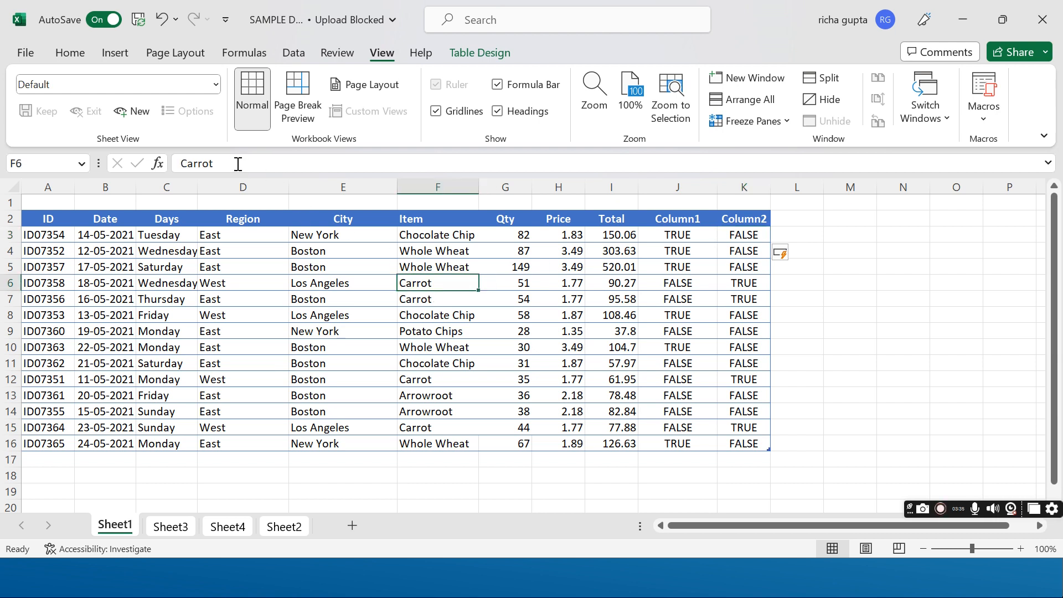
pyautogui.click(747, 237)
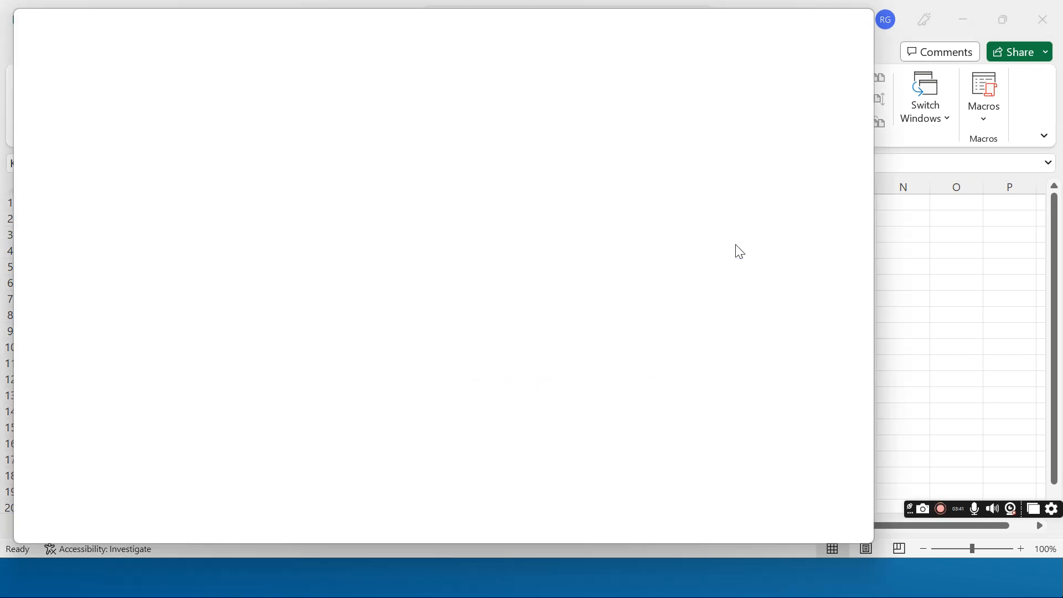
pyautogui.click(851, 23)
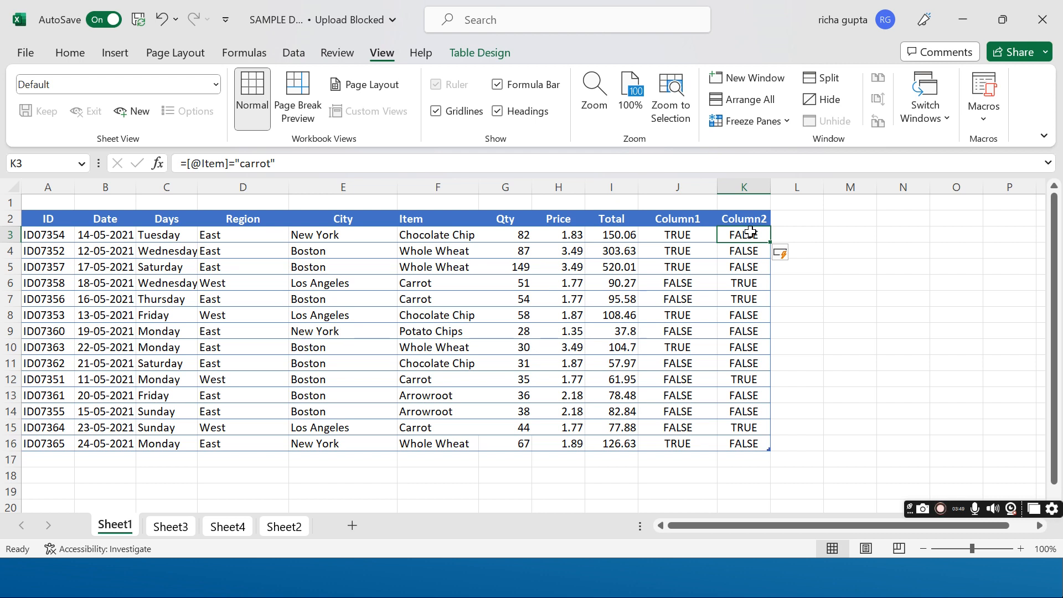
# Step: Examine the Column1 and Column2 results and their formulas in several table rows
pyautogui.click(746, 444)
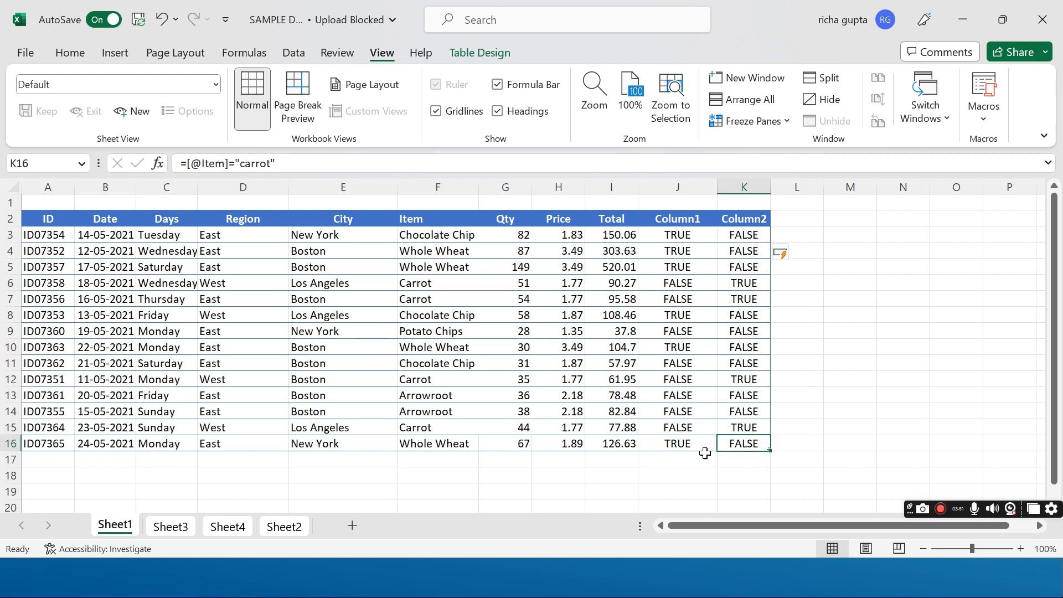
pyautogui.click(684, 444)
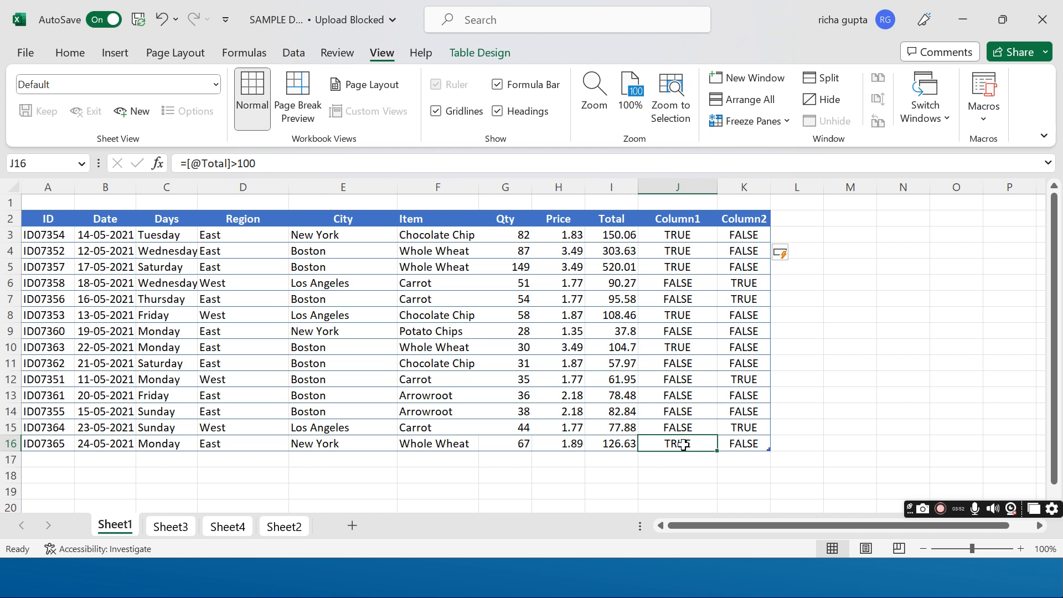
pyautogui.click(685, 280)
pyautogui.click(668, 256)
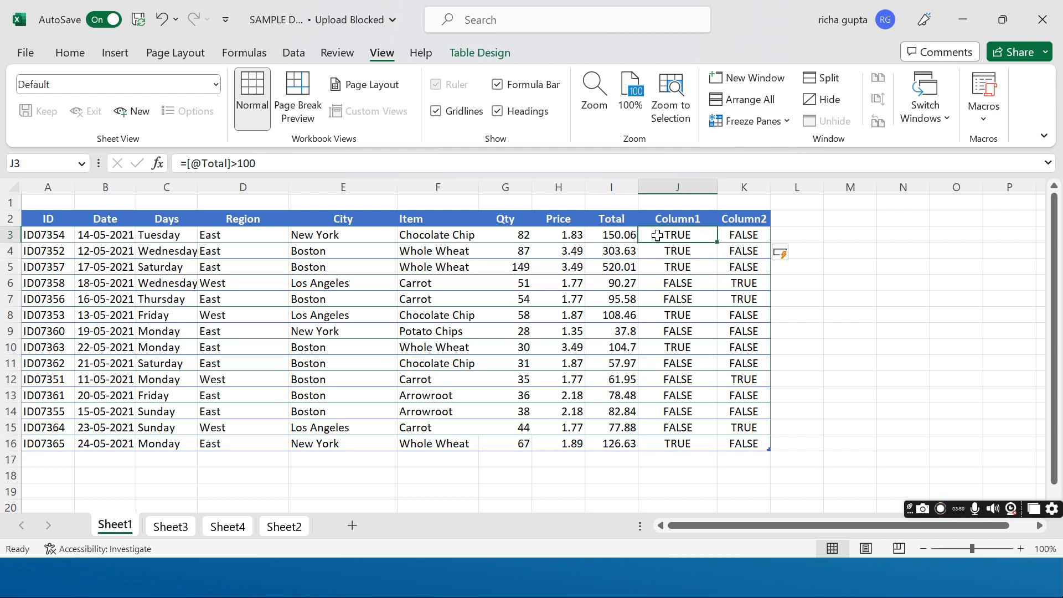
pyautogui.click(681, 389)
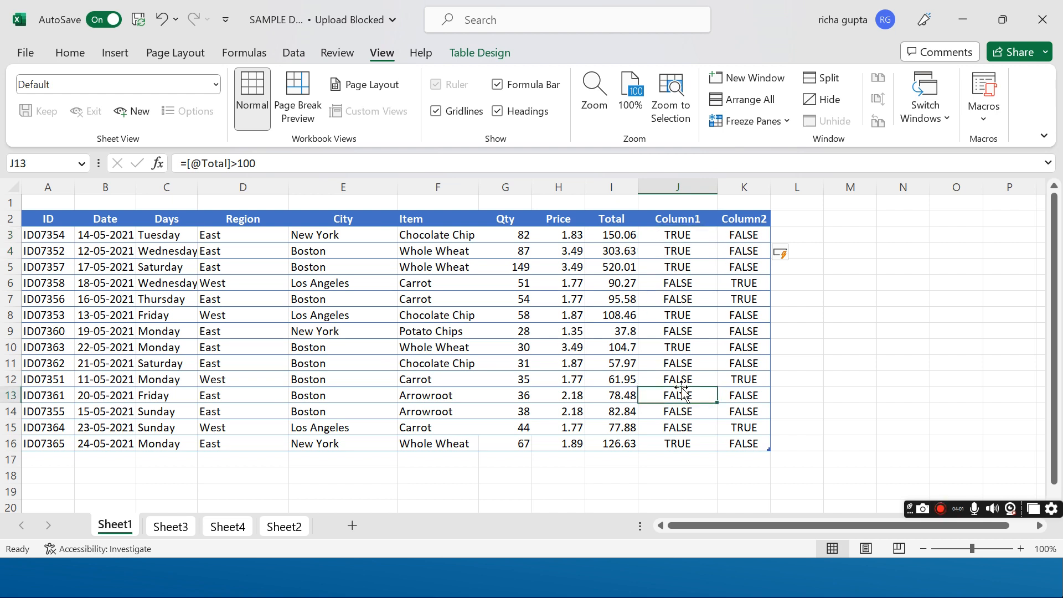
pyautogui.click(755, 397)
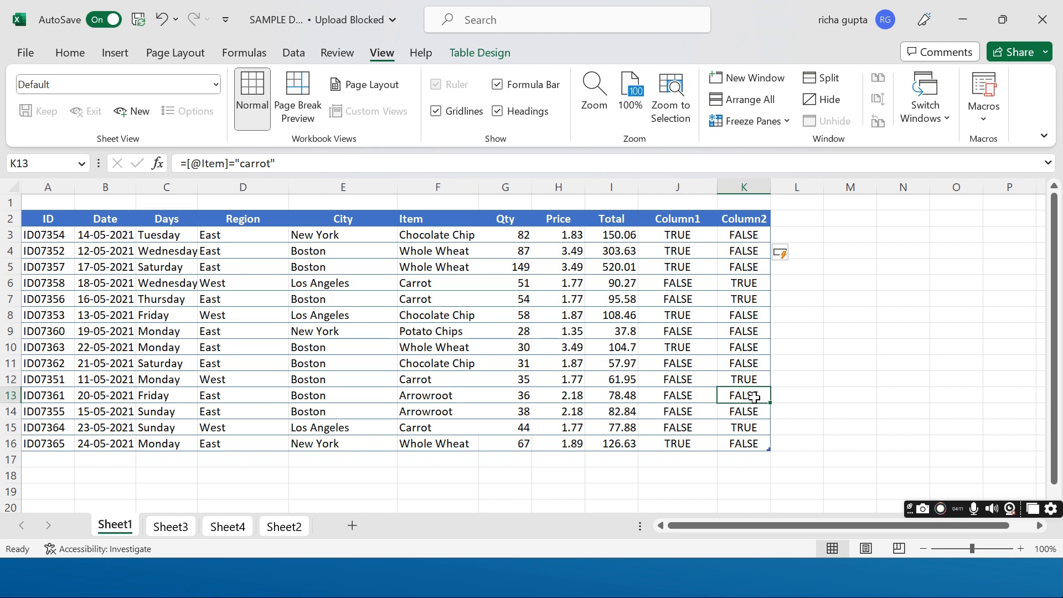
pyautogui.click(820, 277)
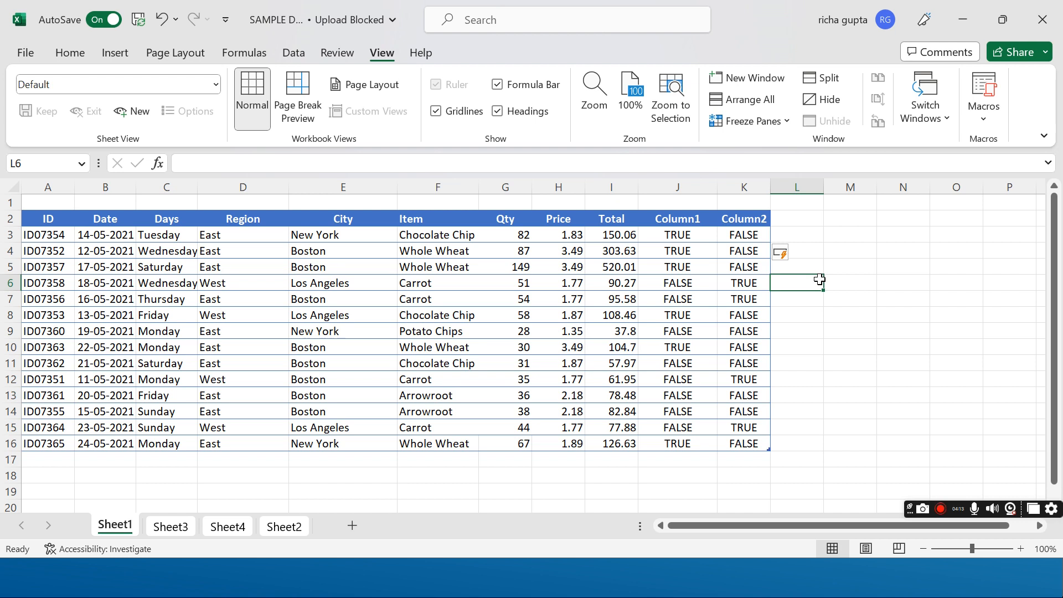
# Step: Enter the headings AND in cell F18 and OR in cell J18 below the table
pyautogui.click(493, 478)
pyautogui.click(442, 478)
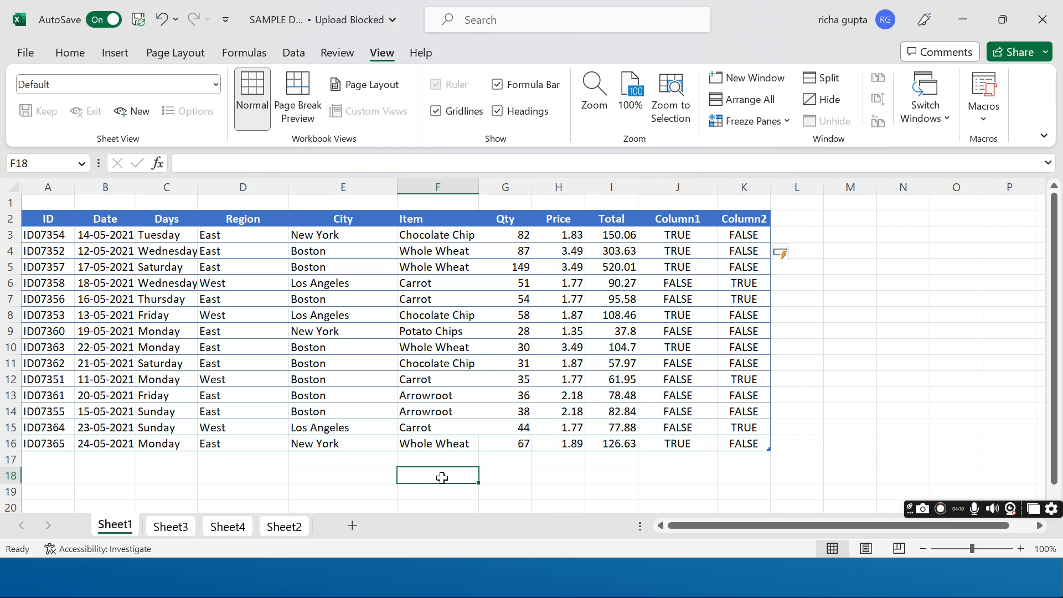
pyautogui.write('AND')
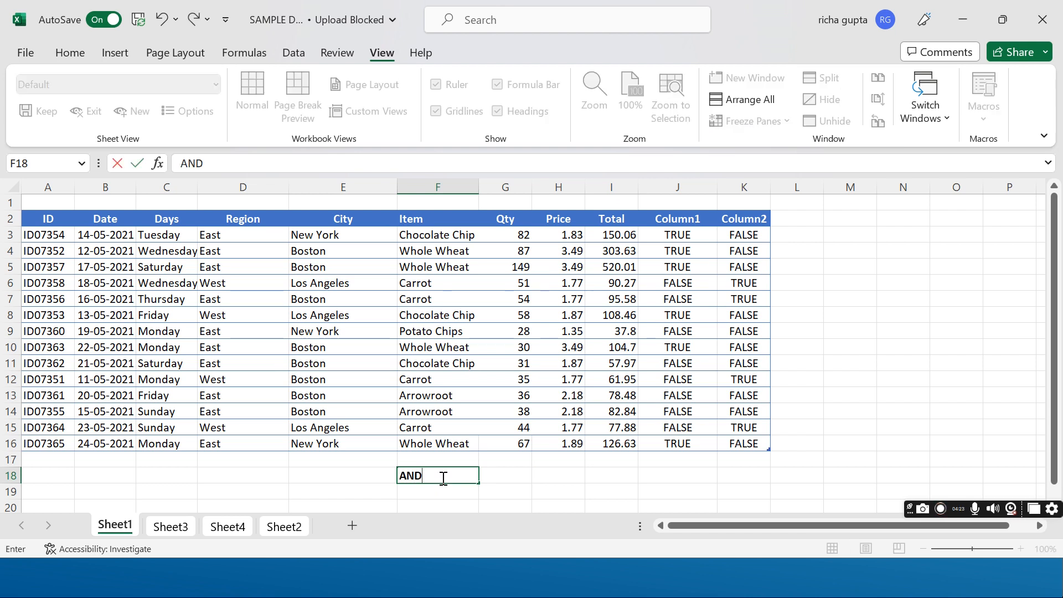
pyautogui.click(679, 478)
pyautogui.write('OR')
pyautogui.click(667, 491)
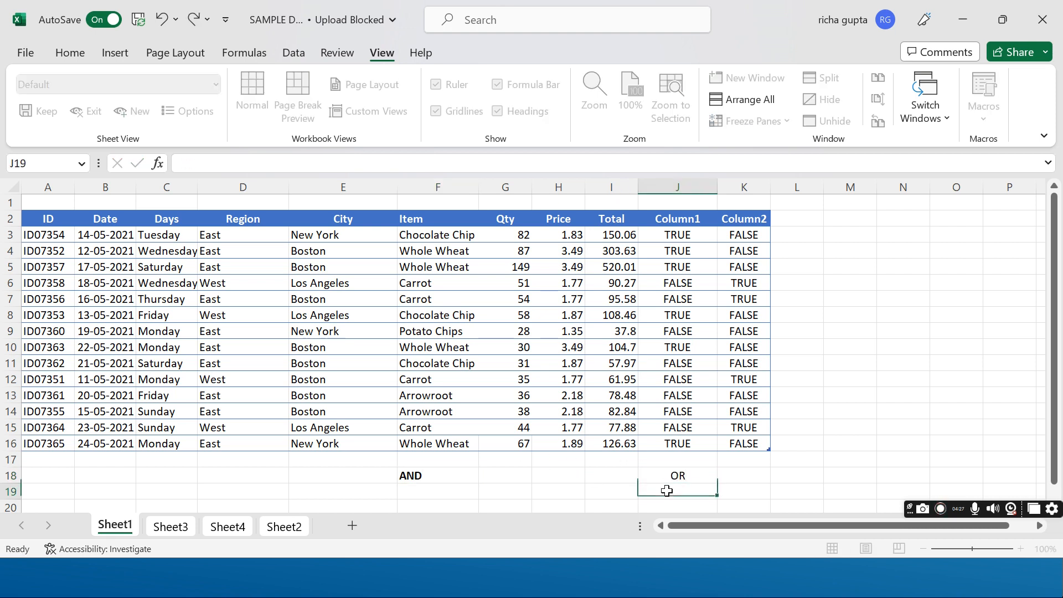
# Step: Merge and center the AND heading across cells E18:F18
pyautogui.click(337, 489)
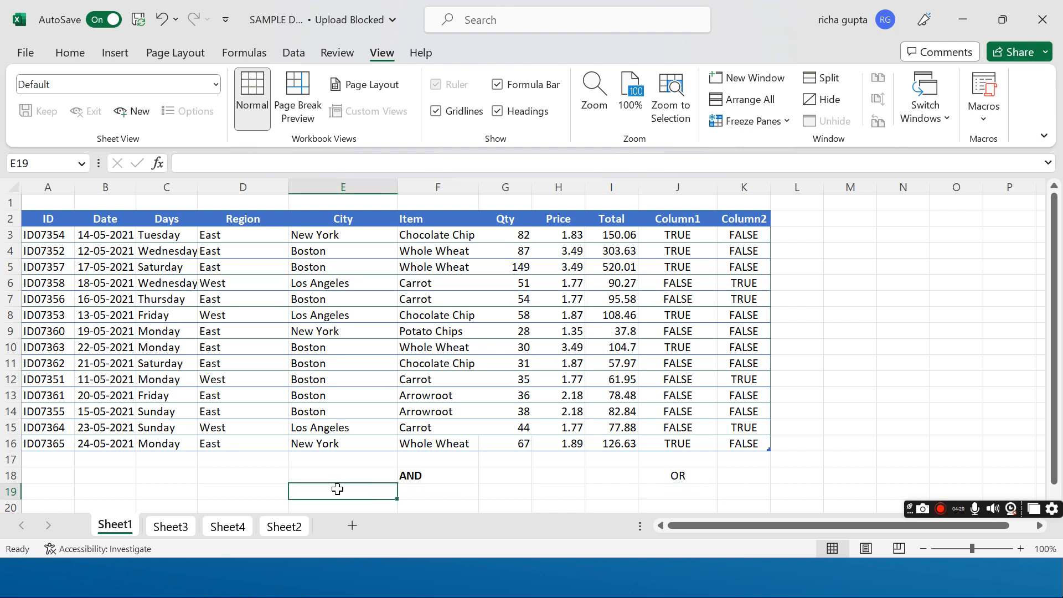
pyautogui.moveTo(342, 477)
pyautogui.mouseDown()
pyautogui.moveTo(478, 491)
pyautogui.moveTo(513, 480)
pyautogui.moveTo(375, 486)
pyautogui.moveTo(354, 477)
pyautogui.mouseUp()
pyautogui.click(480, 477)
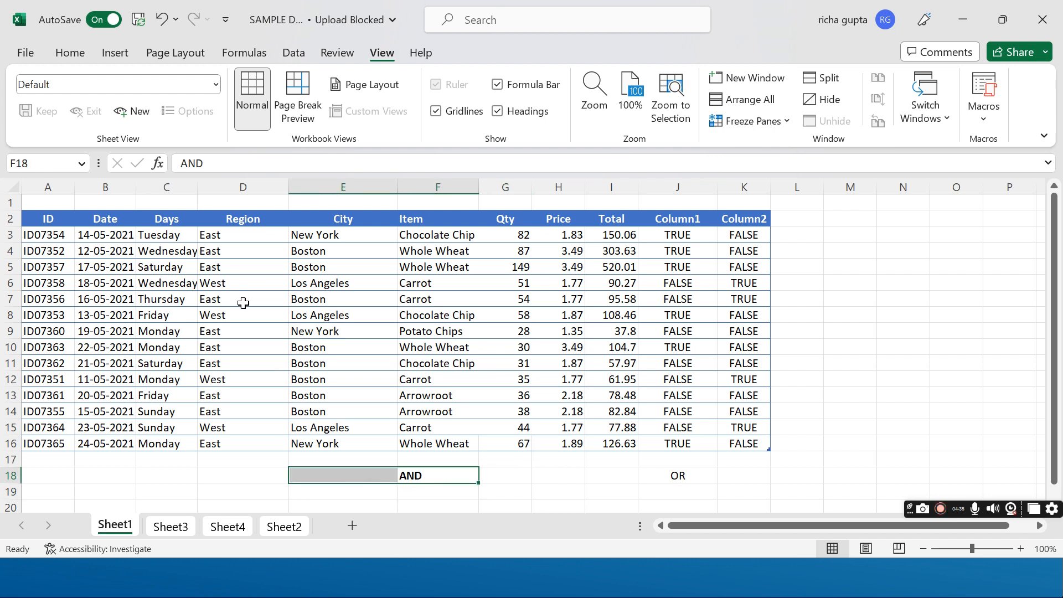
pyautogui.click(72, 53)
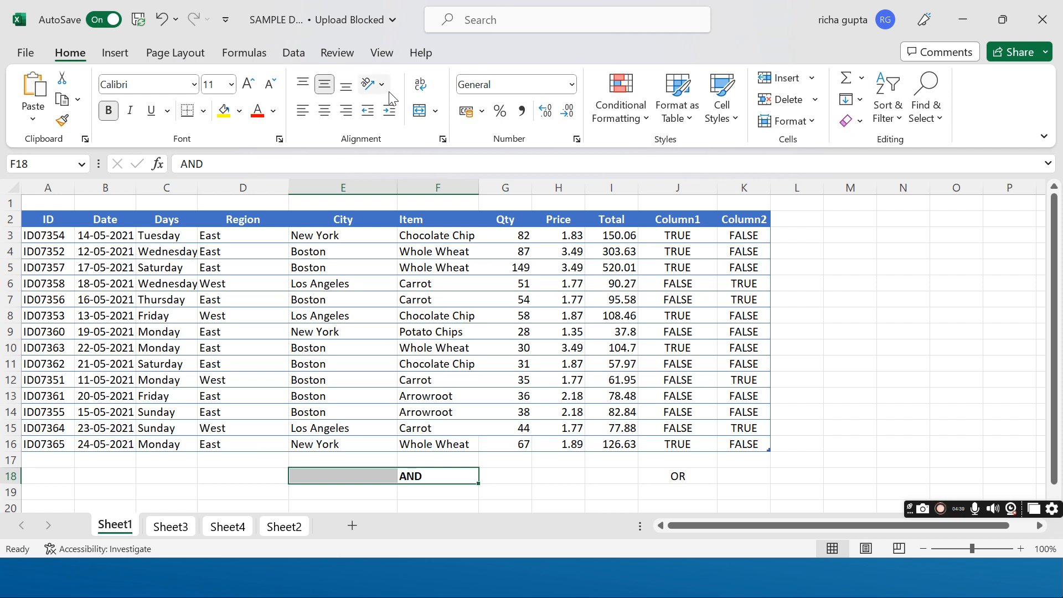
pyautogui.click(436, 114)
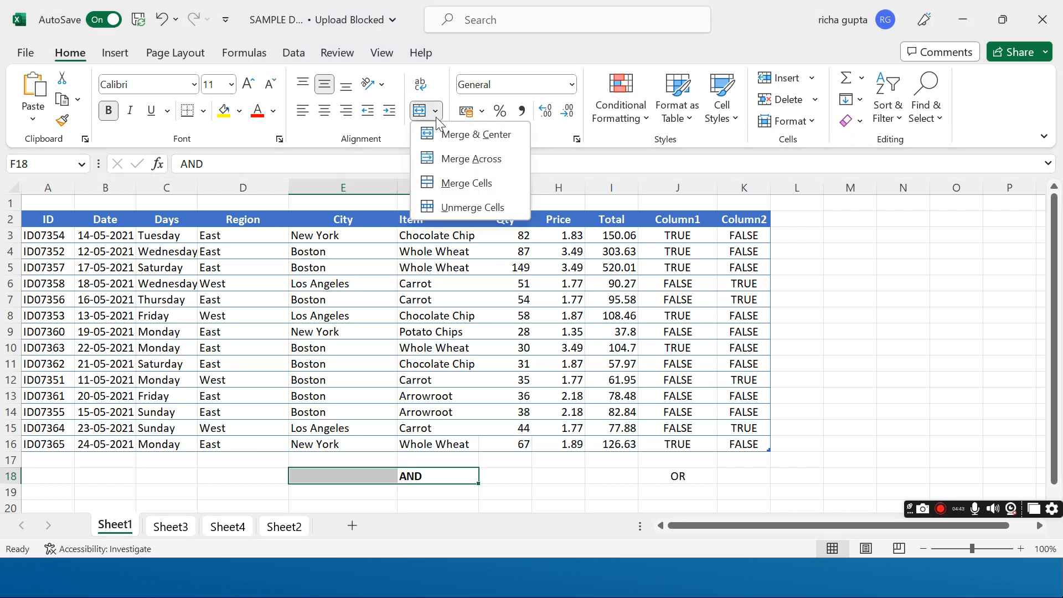
pyautogui.click(448, 136)
# Step: Merge and center the OR heading across cells J18:K18 and make it bold
pyautogui.moveTo(656, 476); pyautogui.dragTo(742, 476)
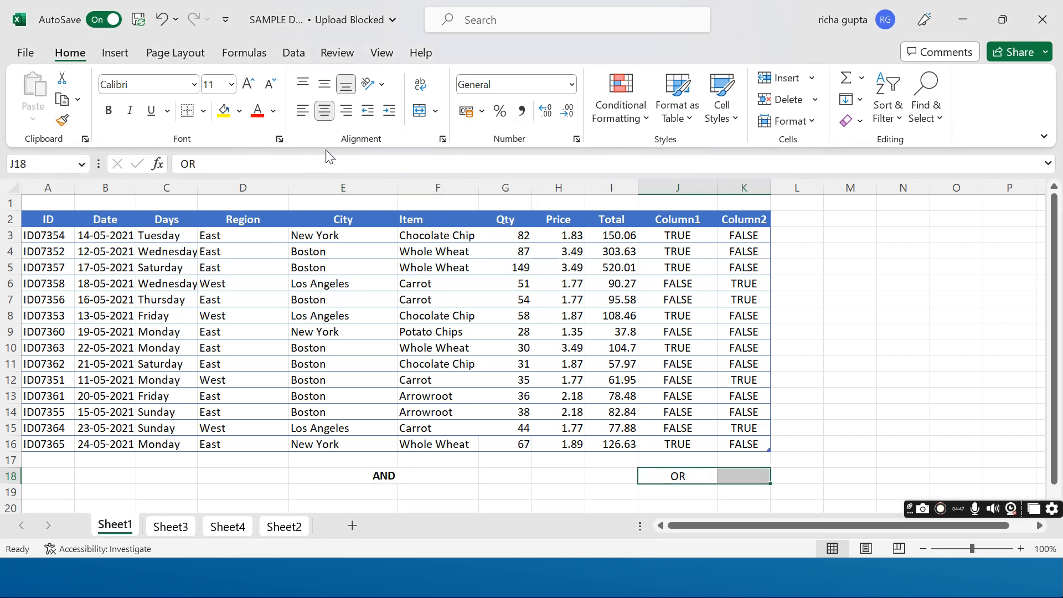
pyautogui.click(435, 111)
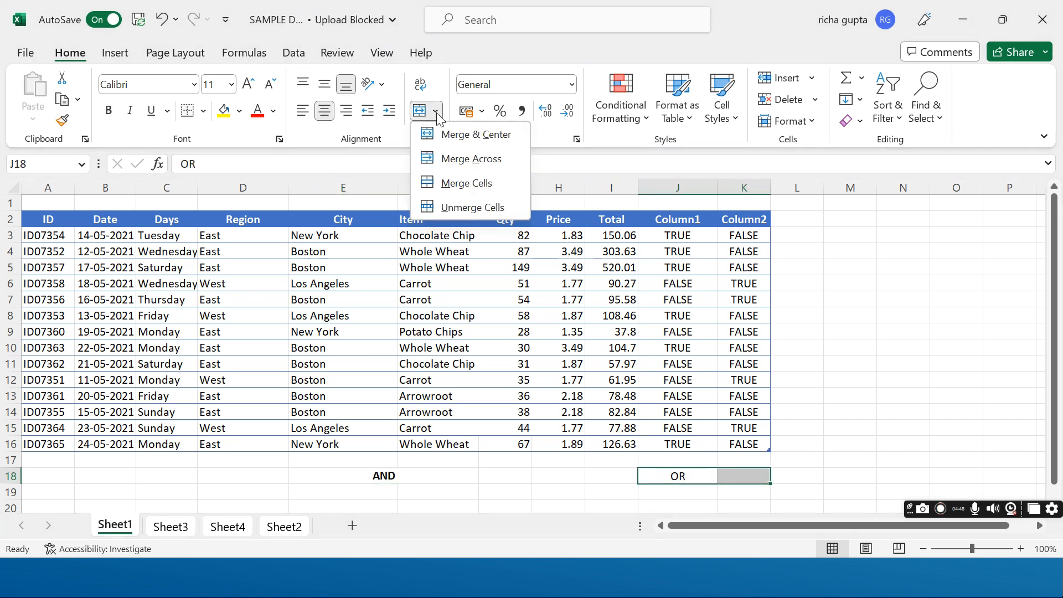
pyautogui.click(440, 140)
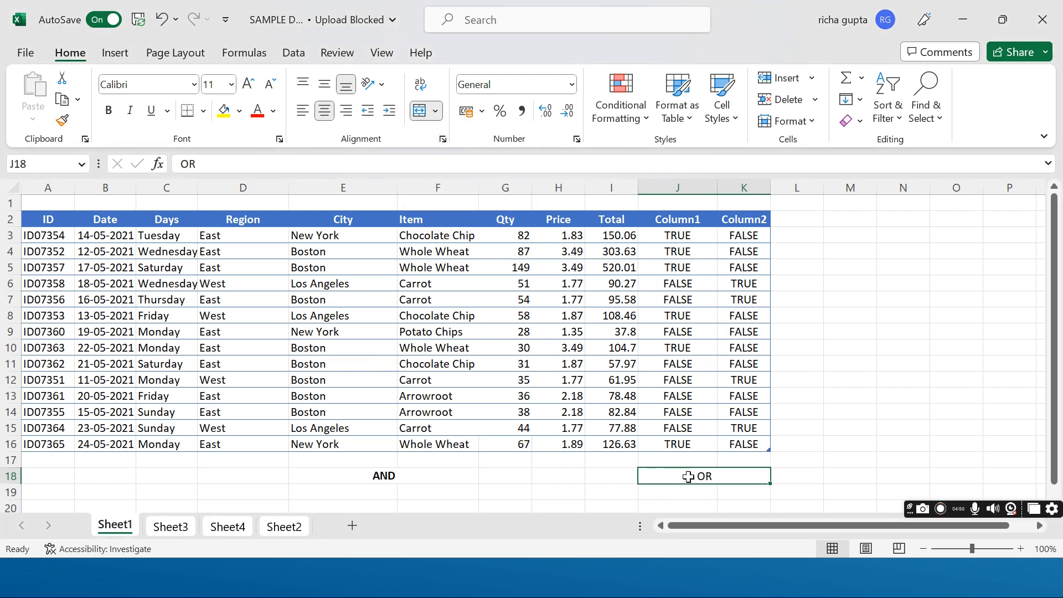
pyautogui.click(108, 111)
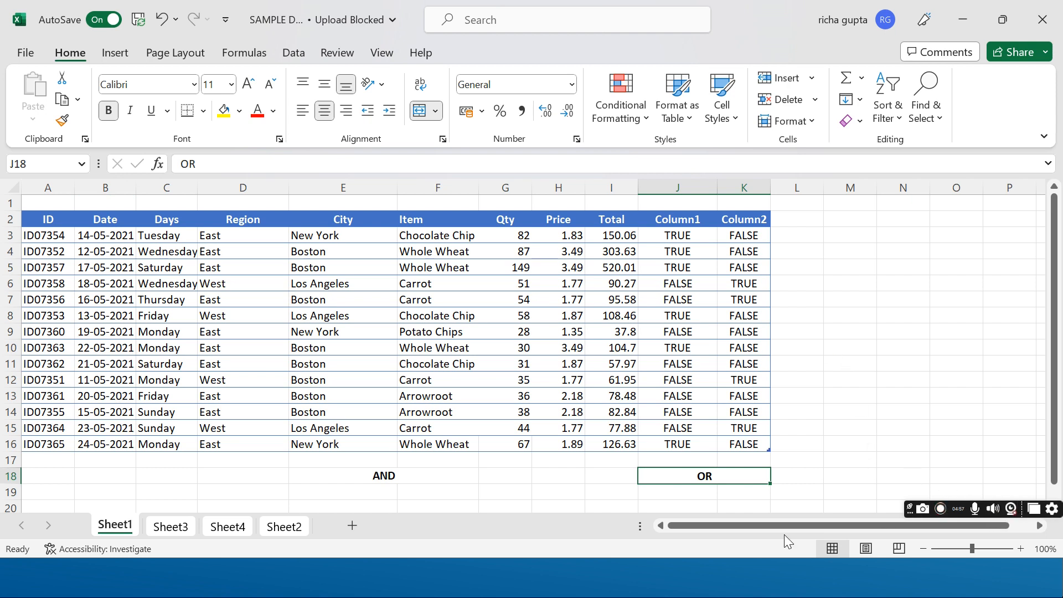
# Step: Enter the first AND truth-table row, 0, 0 and 0, in cells E19:G19
pyautogui.click(375, 492)
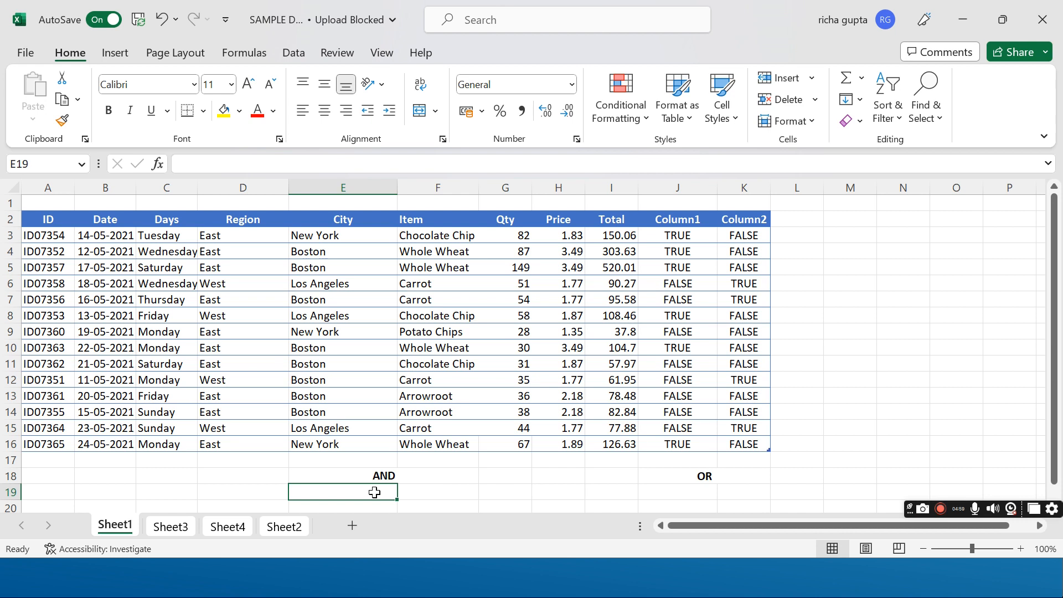
pyautogui.write('0')
pyautogui.press('Tab')
pyautogui.write('0')
pyautogui.press('Tab')
pyautogui.write('0')
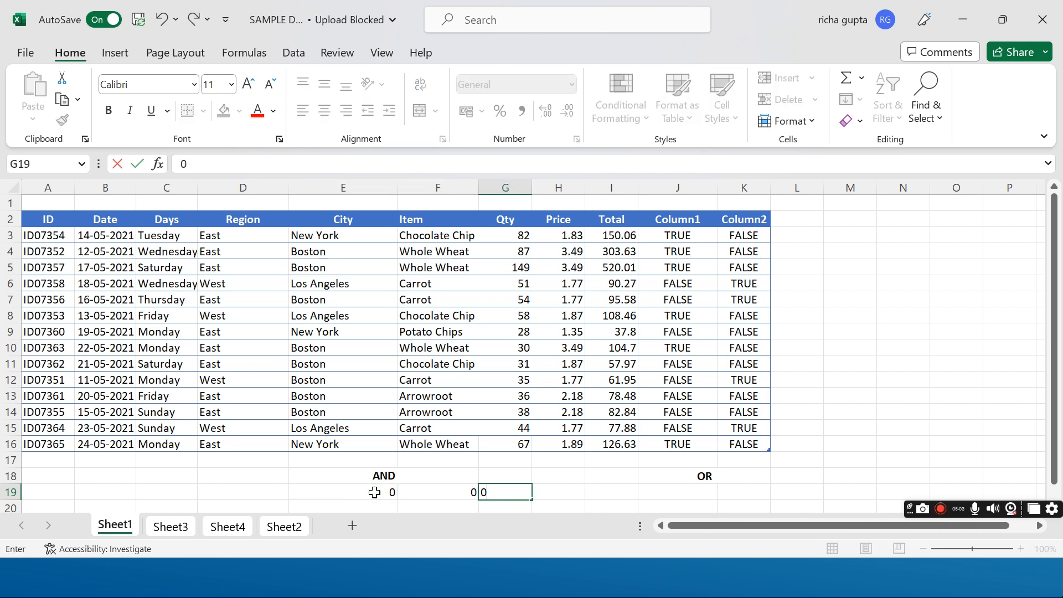
pyautogui.press('Return')
# Step: Enter the second AND truth-table row, 0, 1 and 0, in cells E20:G20
pyautogui.press('Left')
pyautogui.press('Left')
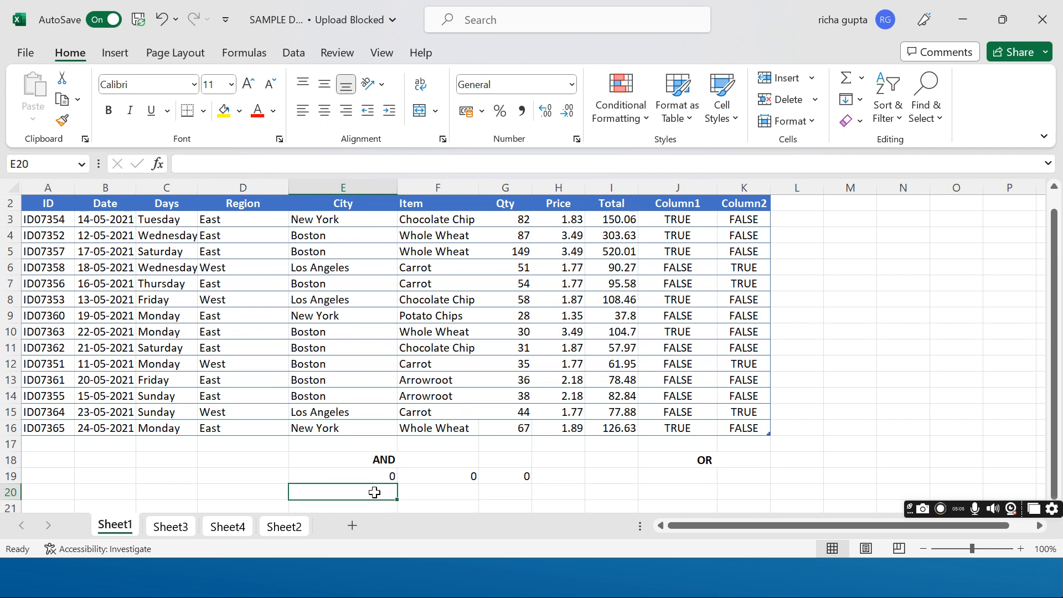
pyautogui.write('0')
pyautogui.press('Tab')
pyautogui.write('1')
pyautogui.press('Tab')
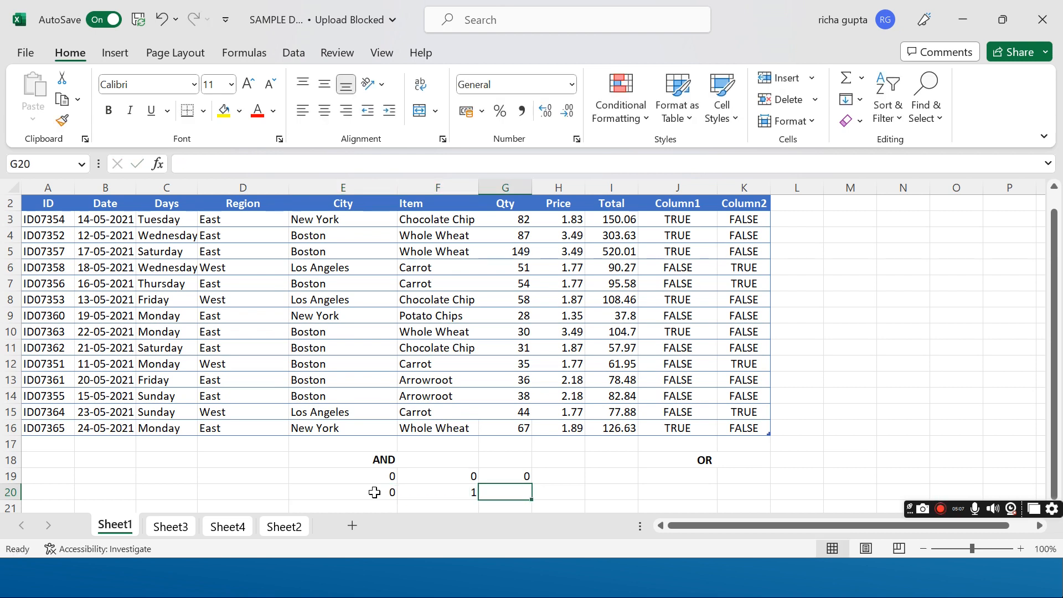
pyautogui.write('0')
pyautogui.press('Return')
# Step: Enter the third AND truth-table row, 1, 0 and 0, in cells E21:G21
pyautogui.write('1')
pyautogui.press('Tab')
pyautogui.write('0')
pyautogui.press('Tab')
pyautogui.write('0')
pyautogui.press('Down')
# Step: Enter the fourth AND truth-table row, 1, 1 and 1, in cells E22:G22
pyautogui.press('Left')
pyautogui.press('Left')
pyautogui.write('11')
pyautogui.press('Tab')
pyautogui.write('1')
pyautogui.press('Tab')
pyautogui.write('1')
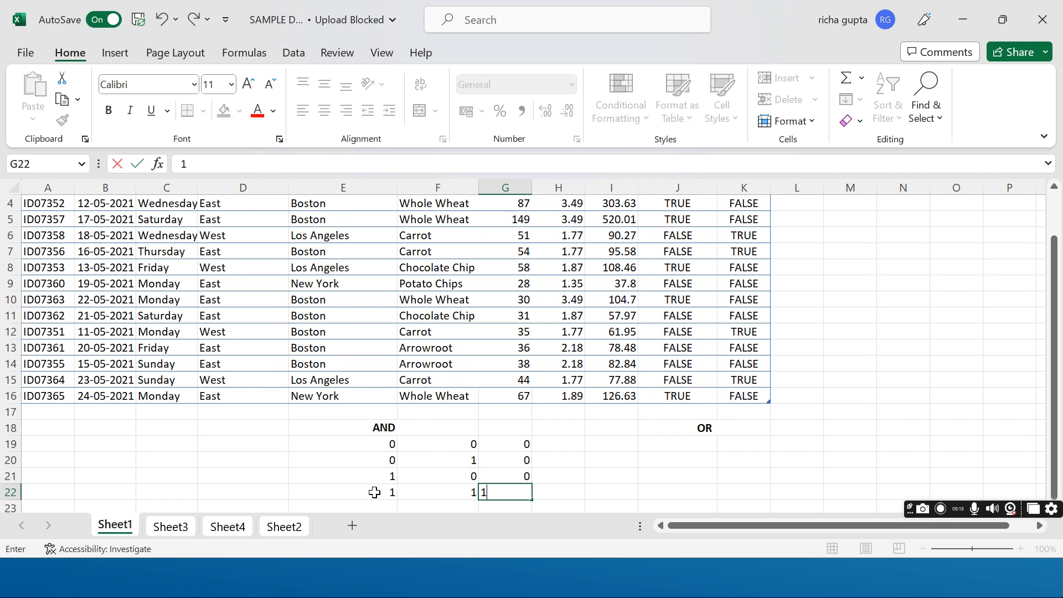
pyautogui.press('Tab')
pyautogui.press('Tab')
pyautogui.press('Tab')
pyautogui.press('Tab')
pyautogui.press('Left')
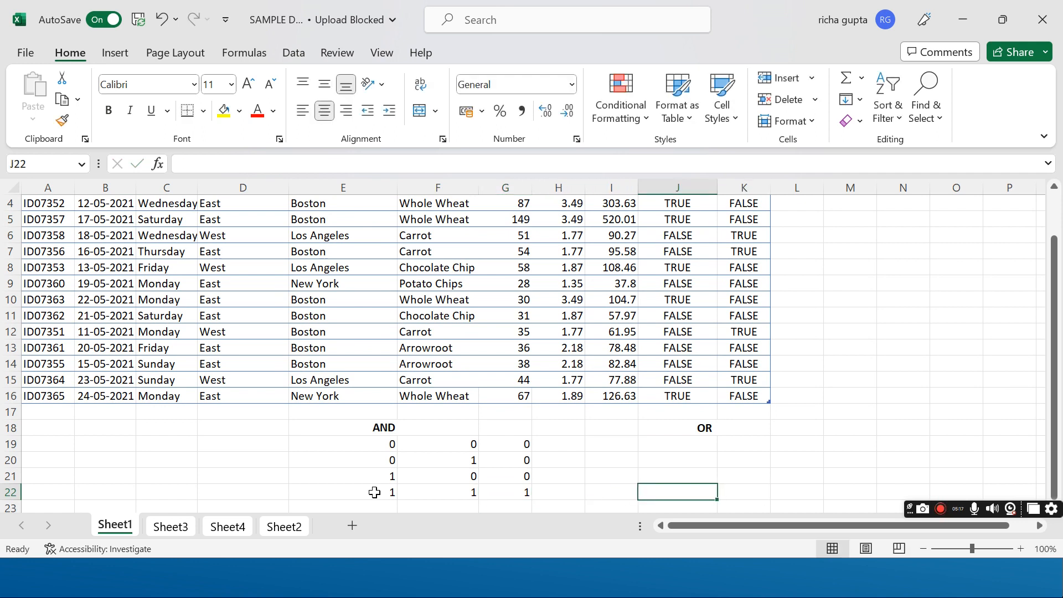
pyautogui.press('Up')
pyautogui.press('Up')
pyautogui.press('Up')
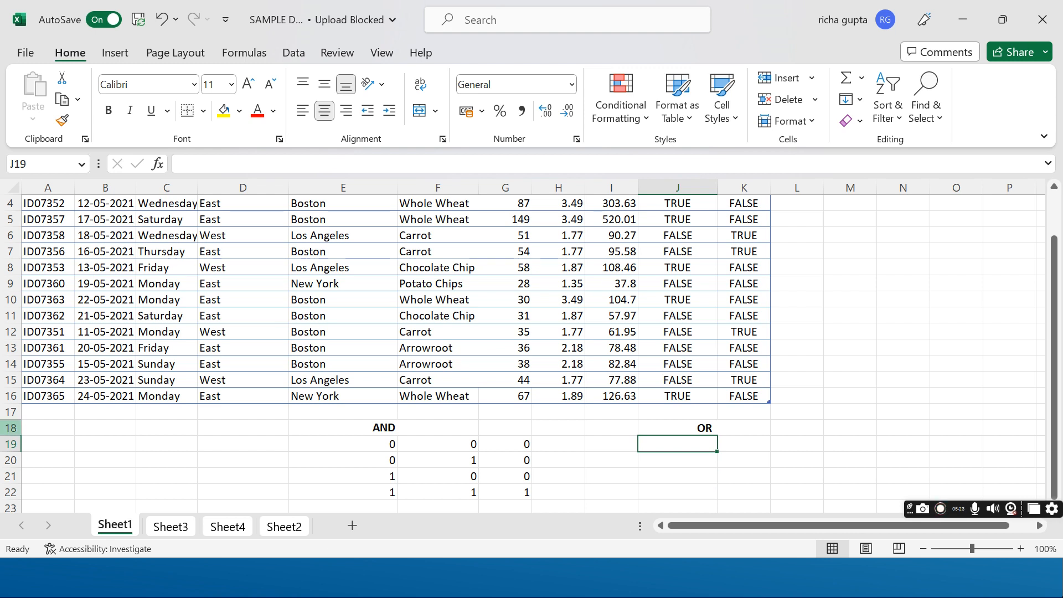
# Step: Insert one blank row above the AND and OR headings and another directly below them
pyautogui.rightClick(10, 429)
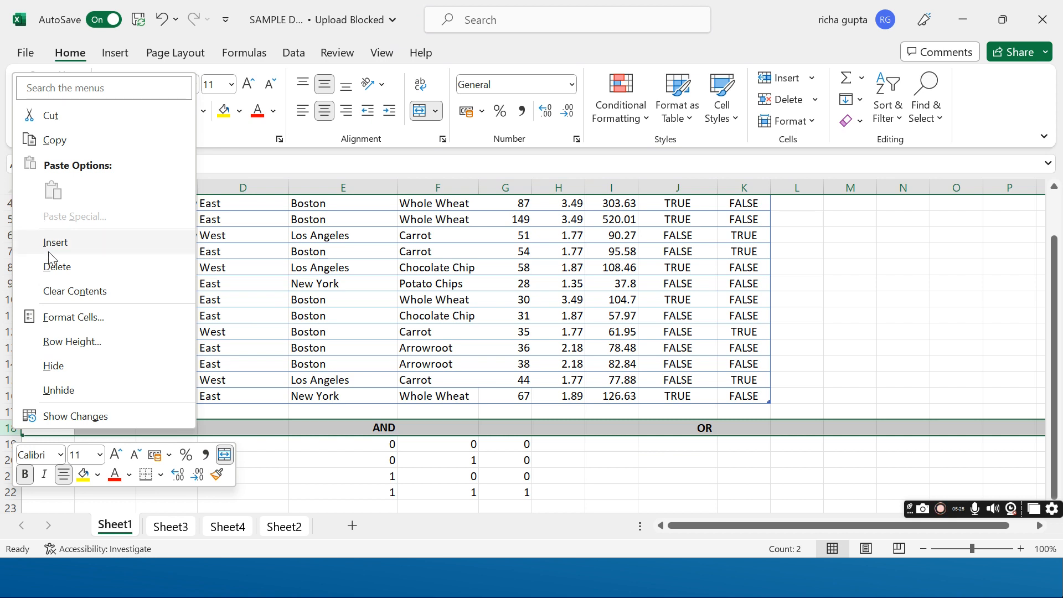
pyautogui.click(56, 244)
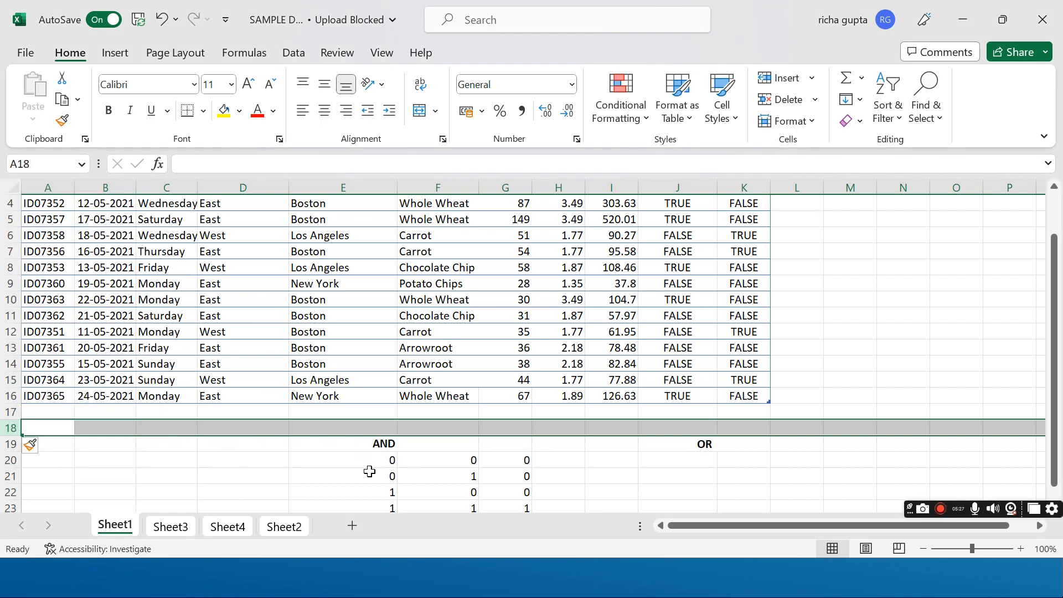
pyautogui.rightClick(13, 463)
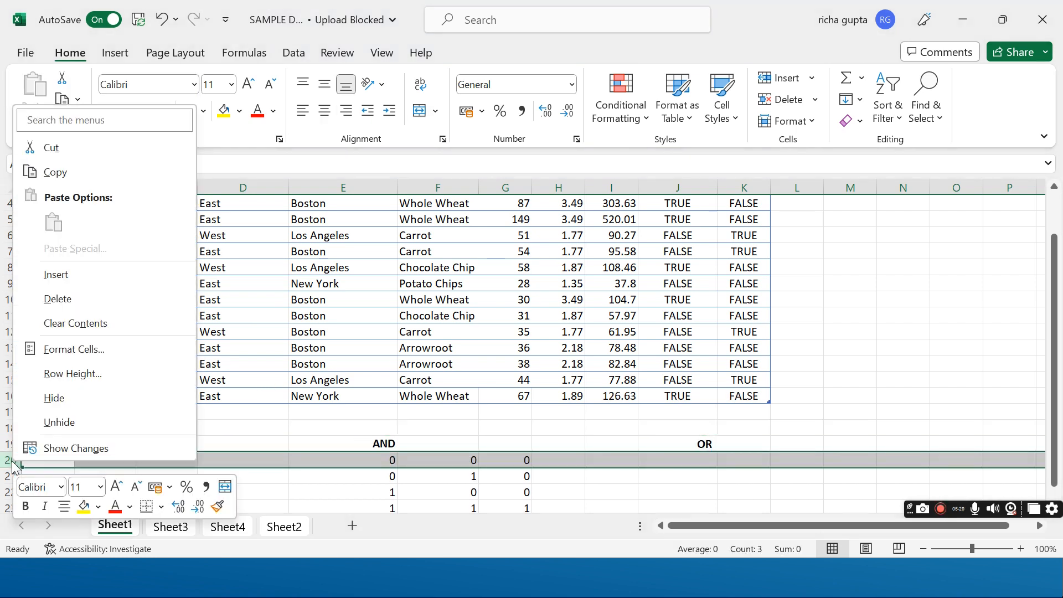
pyautogui.click(52, 282)
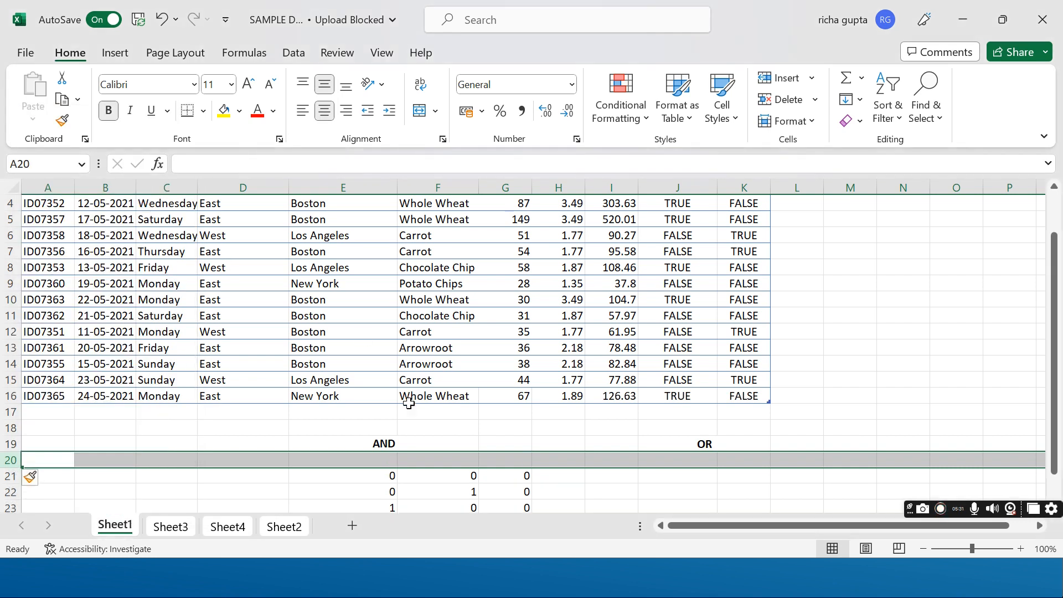
# Step: Label the AND truth table with Inputs in cell E20 and Output in cell G20
pyautogui.click(369, 461)
pyautogui.write('Inputs')
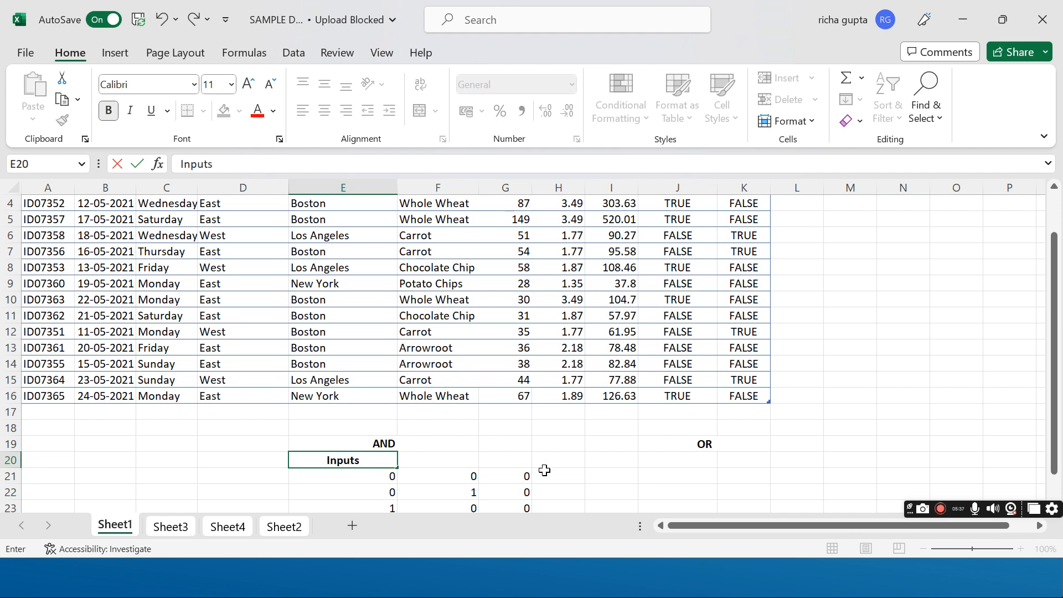
pyautogui.click(508, 464)
pyautogui.write('Outp')
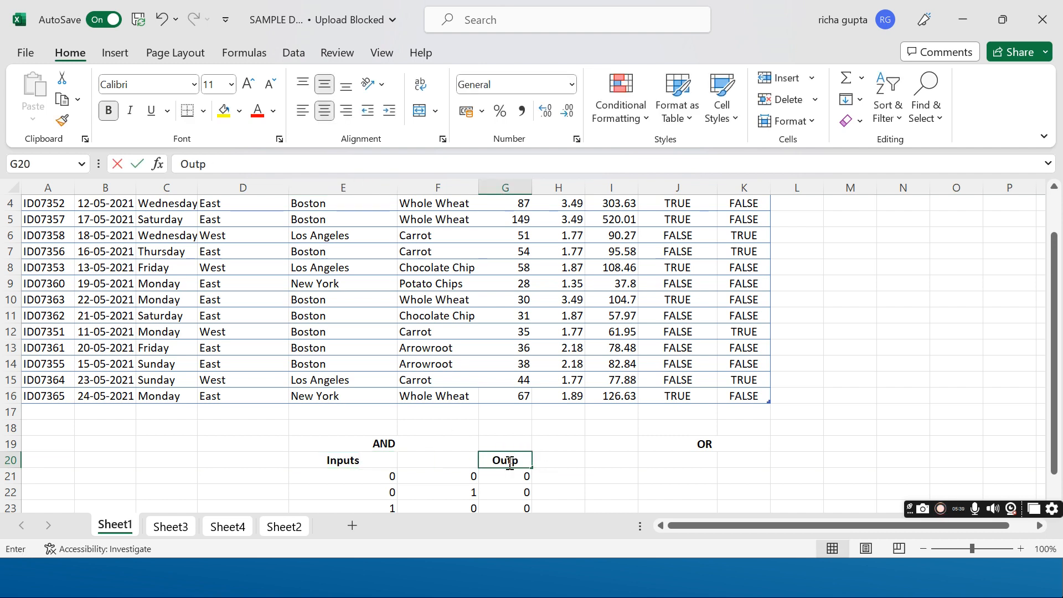
pyautogui.write('ut')
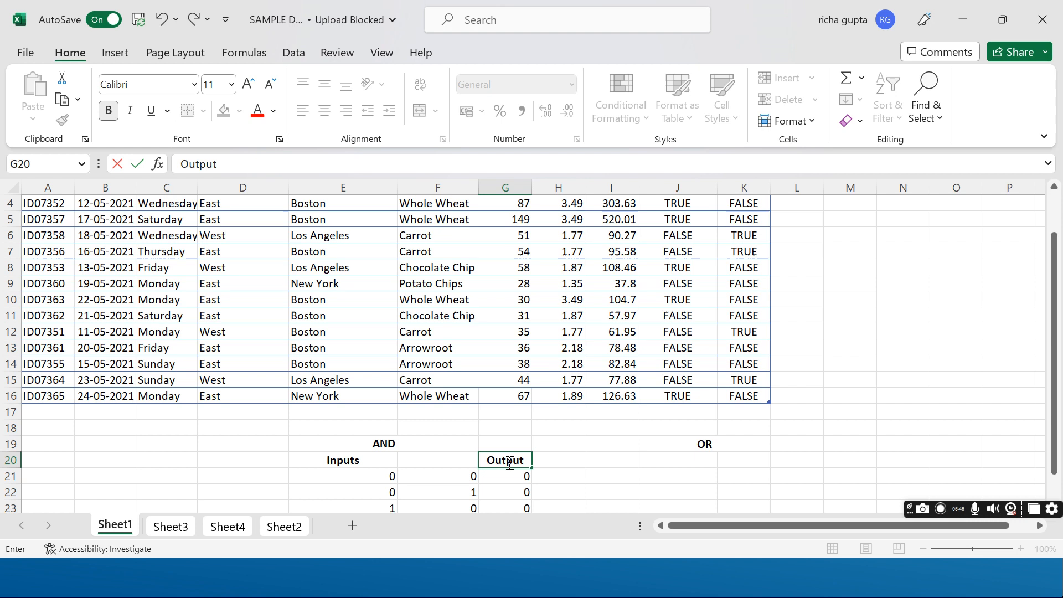
# Step: Label the OR truth table with Input in cell J20 and Output in cell L20
pyautogui.moveTo(1055, 471); pyautogui.dragTo(1059, 498)
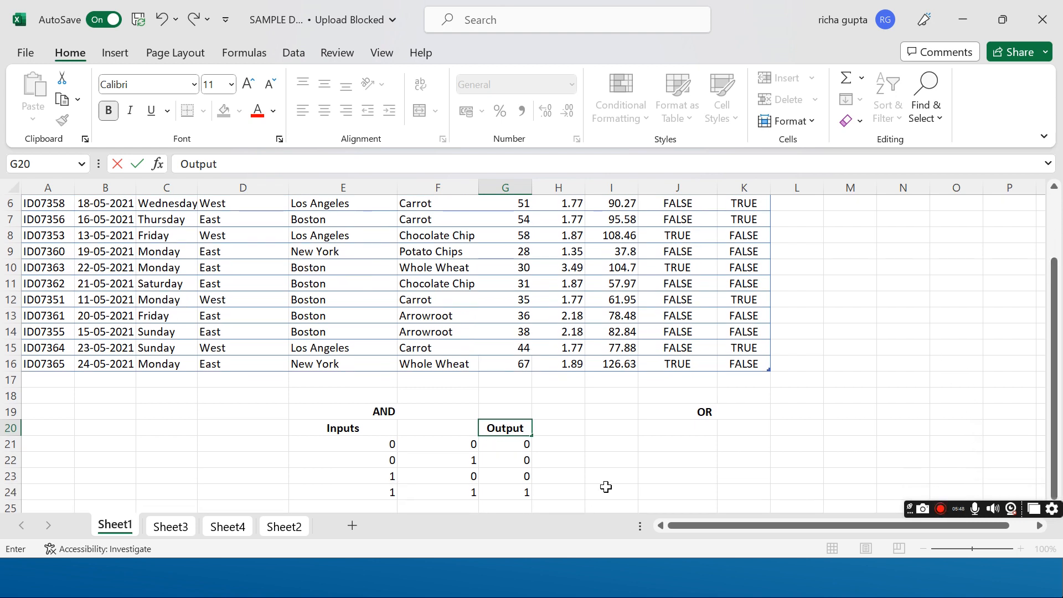
pyautogui.click(658, 427)
pyautogui.write('Input')
pyautogui.press('Tab')
pyautogui.press('Tab')
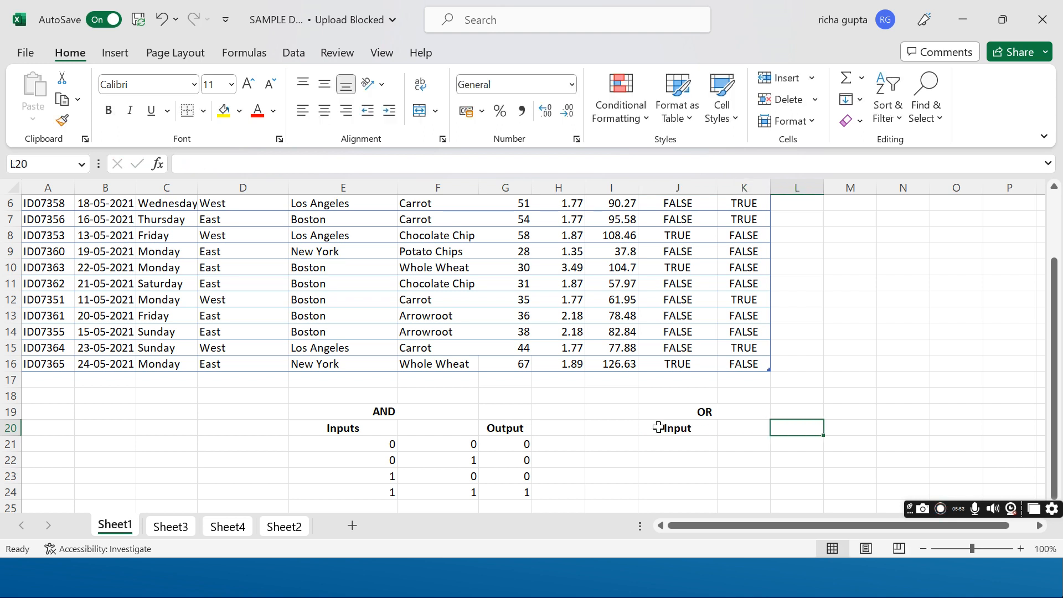
pyautogui.write('Output')
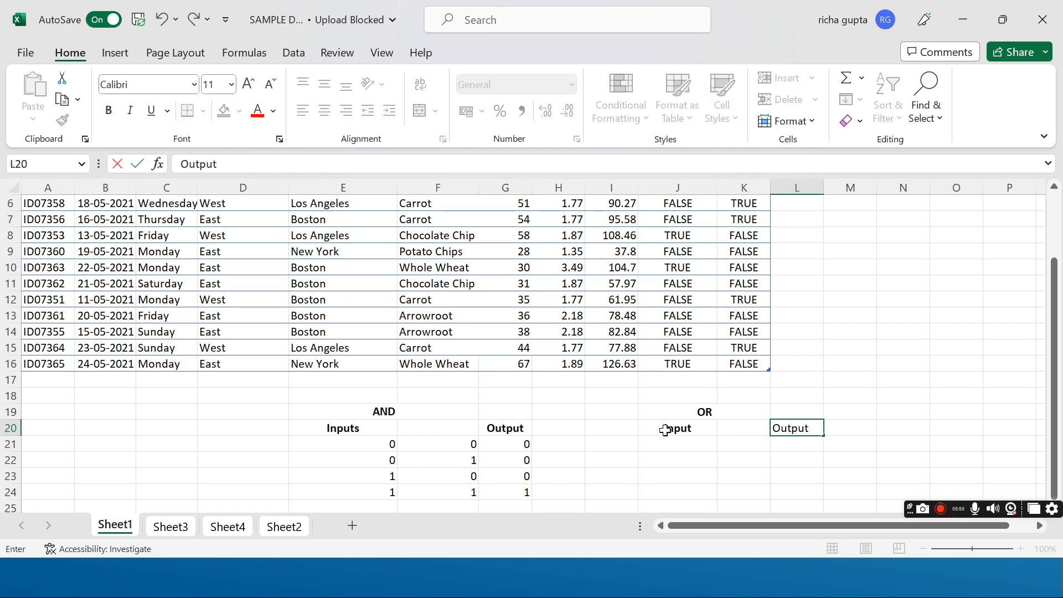
# Step: Enter the first OR truth-table row, 0, 0 and 0, in cells J21:L21
pyautogui.click(668, 445)
pyautogui.write('0')
pyautogui.press('Tab')
pyautogui.write('1')
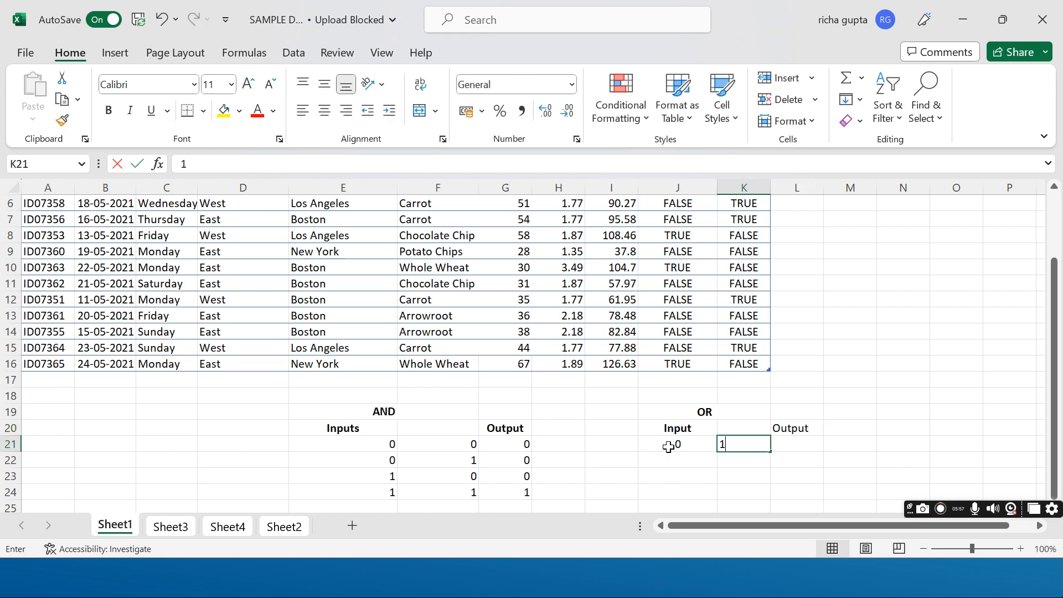
pyautogui.press('Tab')
pyautogui.press('Left')
pyautogui.write('0')
pyautogui.press('Tab')
pyautogui.write('0')
pyautogui.press('Return')
# Step: Enter the second OR truth-table row, 0, 1 and 1, in cells J22:L22
pyautogui.press('Left')
pyautogui.press('Left')
pyautogui.write('0')
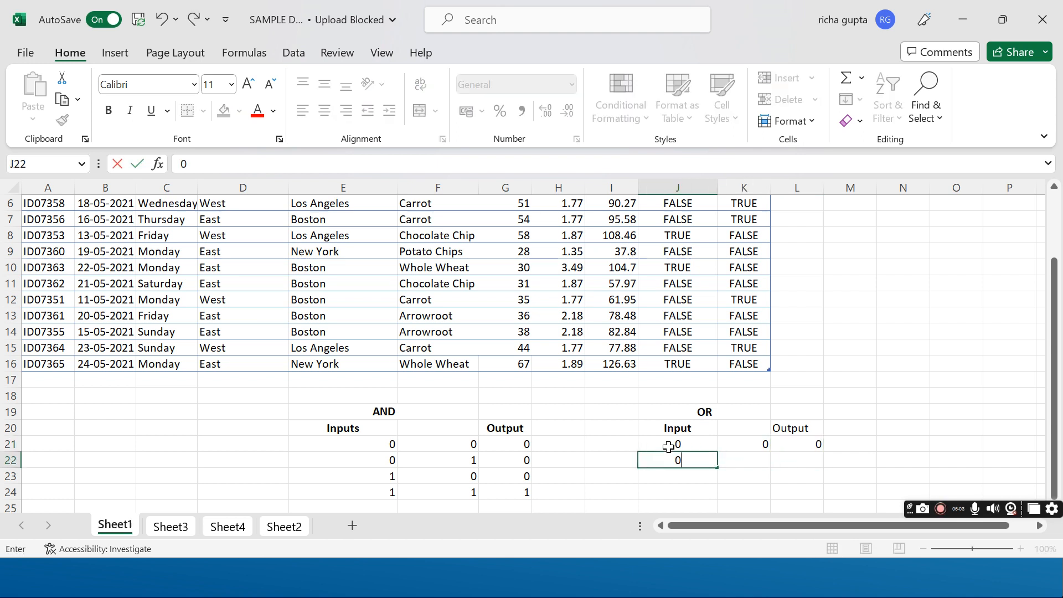
pyautogui.press('Tab')
pyautogui.write('1')
pyautogui.press('Tab')
pyautogui.write('1')
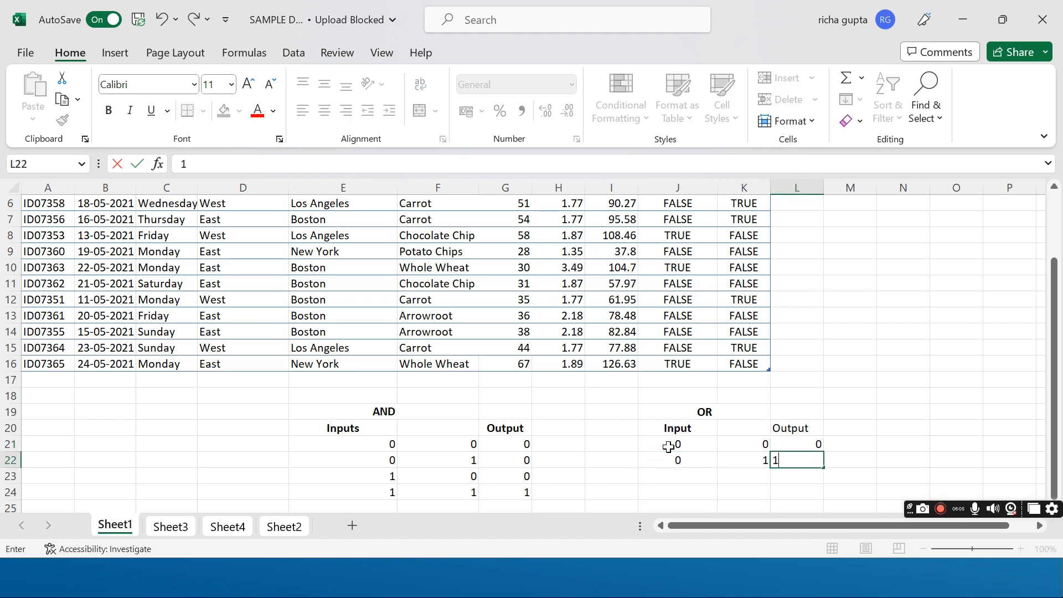
pyautogui.press('Return')
# Step: Enter the third OR truth-table row, 1, 0 and 1, in cells J23:L23
pyautogui.press('Left')
pyautogui.write('1')
pyautogui.press('Tab')
pyautogui.write('0')
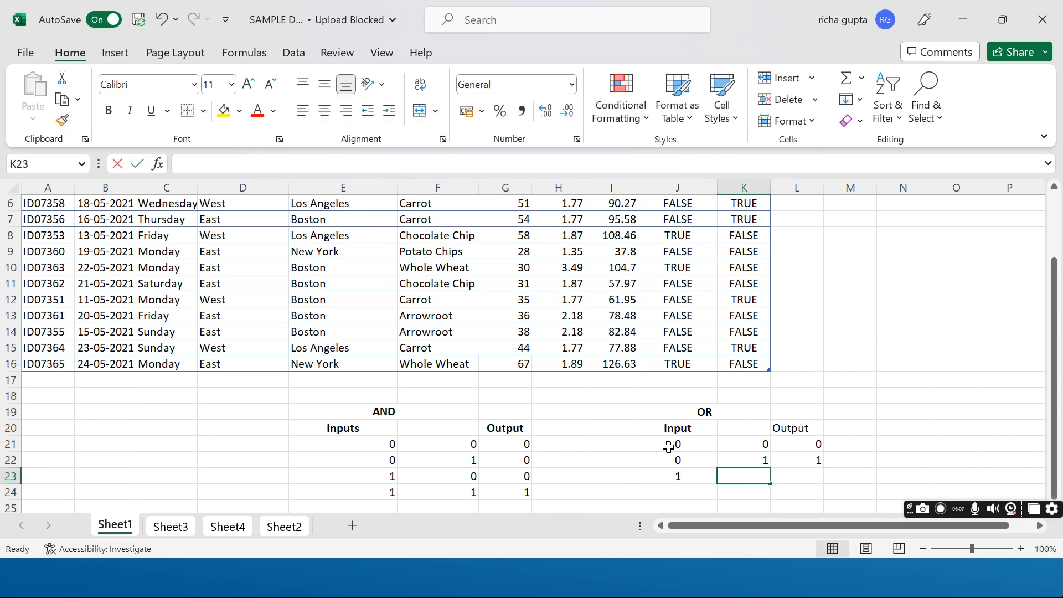
pyautogui.press('Tab')
pyautogui.write('1')
pyautogui.press('Return')
# Step: Enter the fourth OR truth-table row, 1, 1 and 1, in cells J24:L24
pyautogui.press('Left')
pyautogui.press('Left')
pyautogui.write('1')
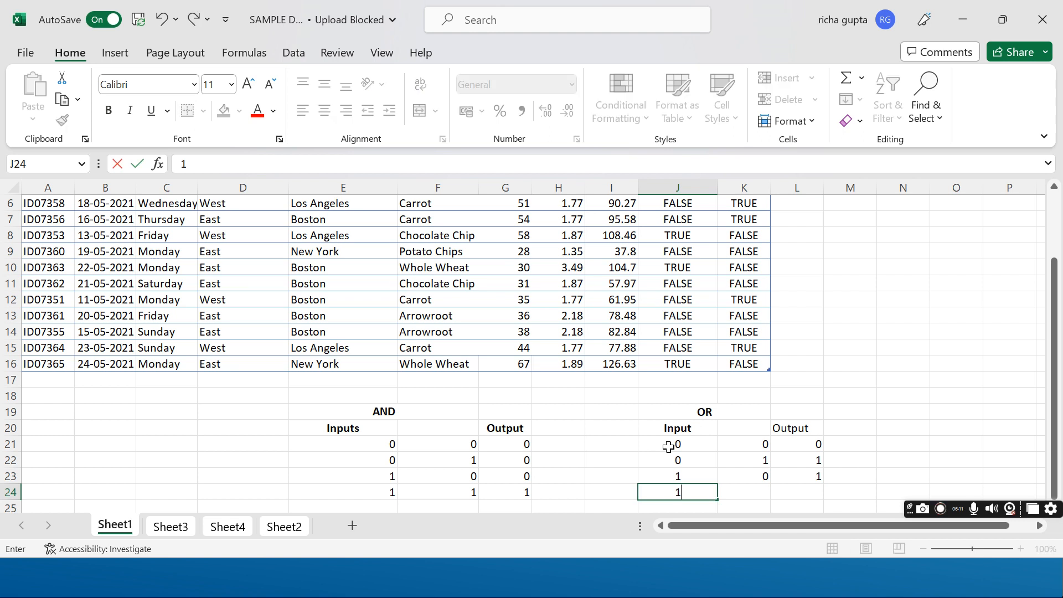
pyautogui.press('Tab')
pyautogui.write('1')
pyautogui.press('Tab')
pyautogui.write('1')
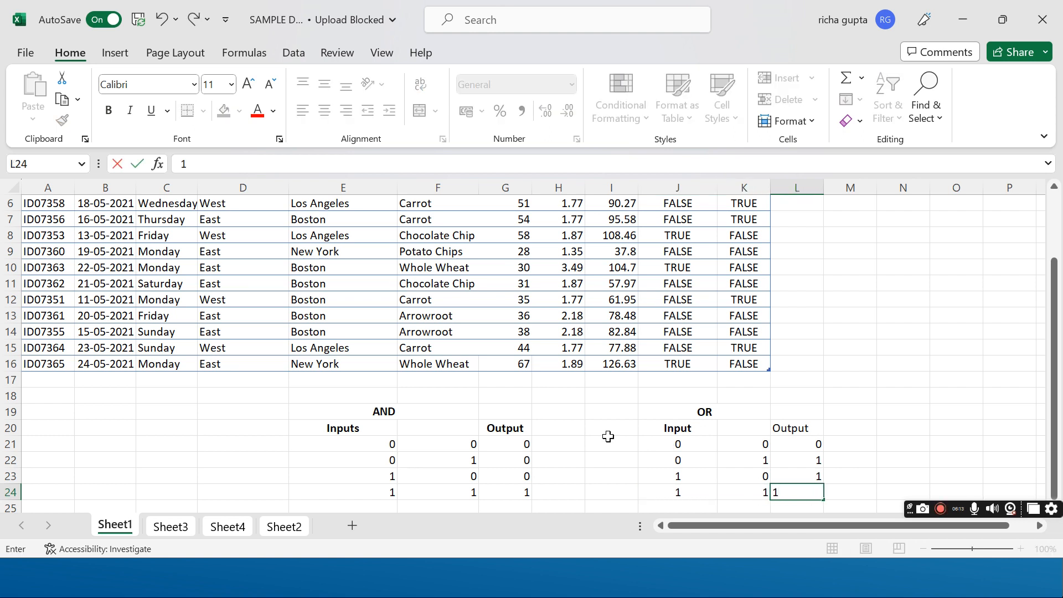
# Step: Unmerge the AND heading and merge and center it across cells E19:G19
pyautogui.moveTo(367, 407); pyautogui.dragTo(503, 411)
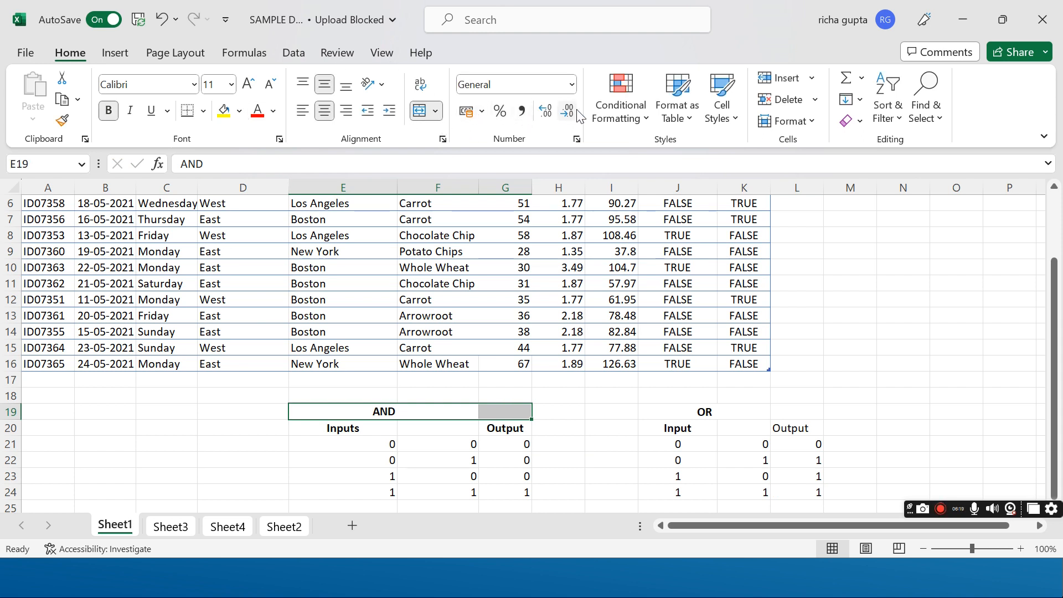
pyautogui.click(437, 111)
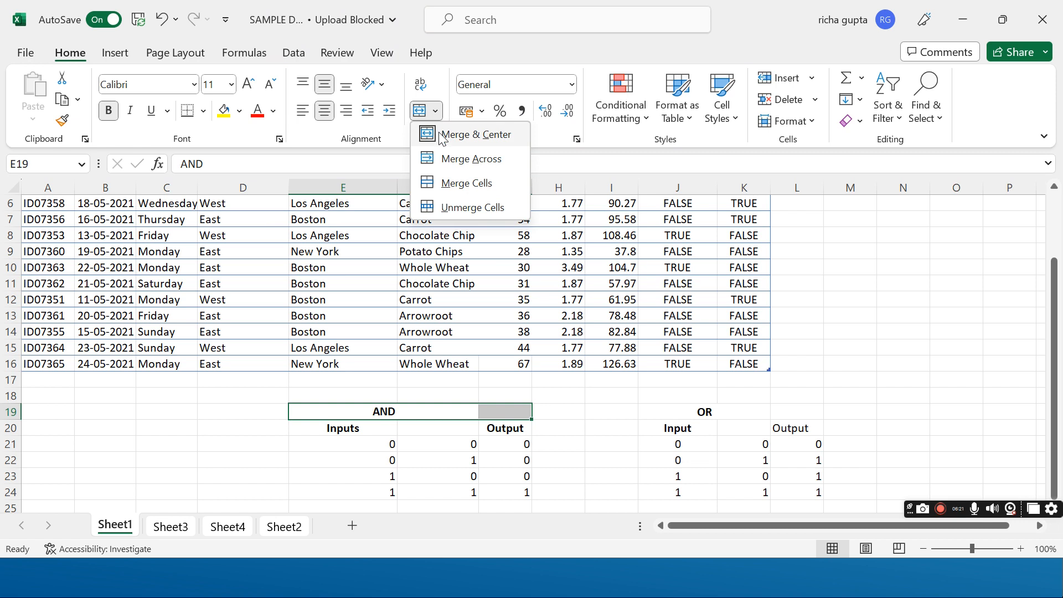
pyautogui.click(444, 140)
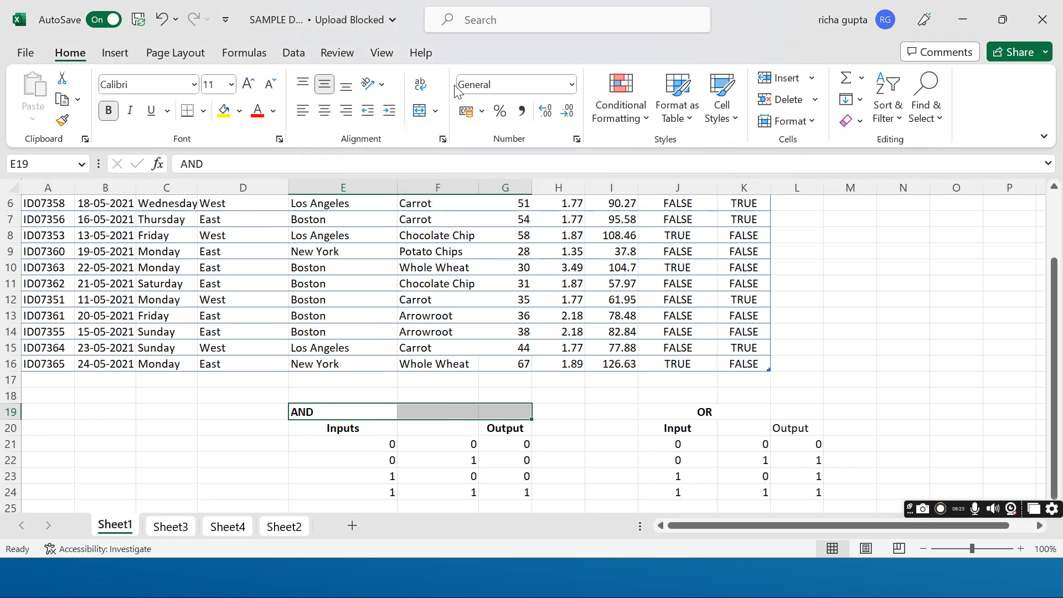
pyautogui.click(436, 111)
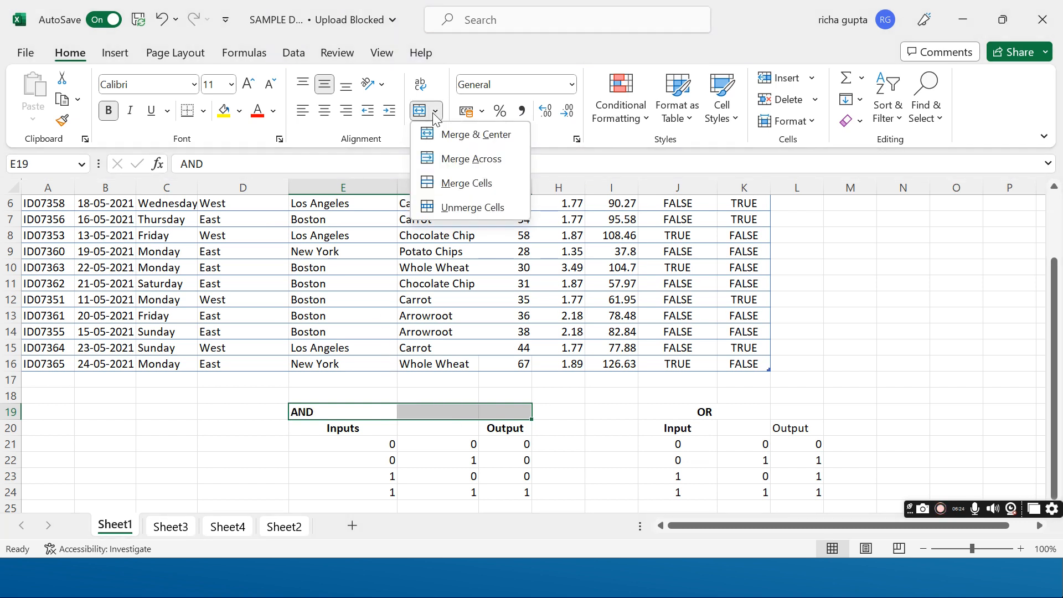
pyautogui.click(448, 142)
# Step: Merge and center the Inputs label across cells E20:F20
pyautogui.moveTo(344, 429); pyautogui.dragTo(420, 430)
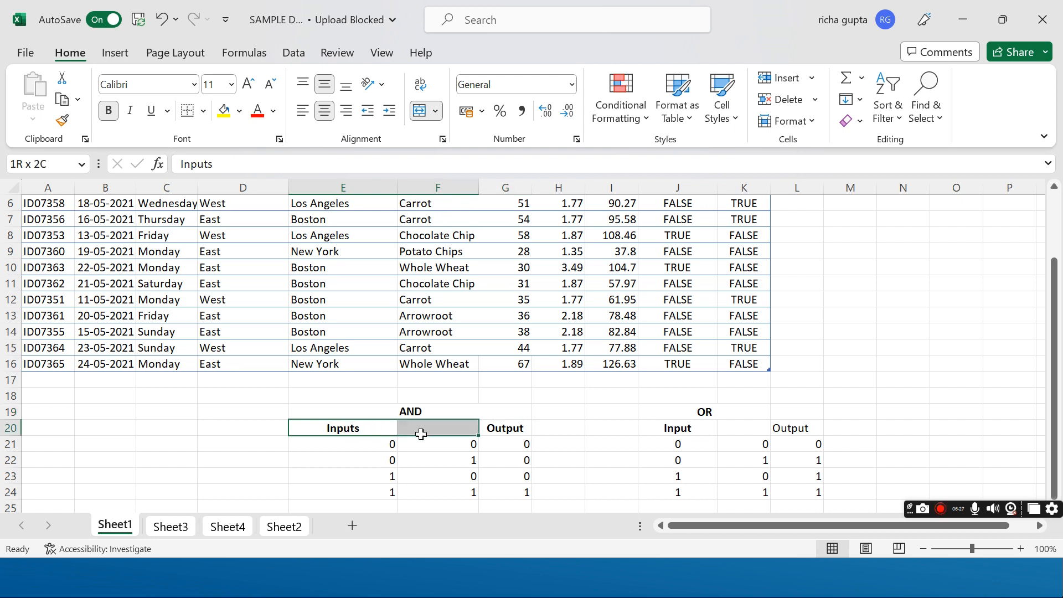
pyautogui.click(435, 112)
pyautogui.click(459, 135)
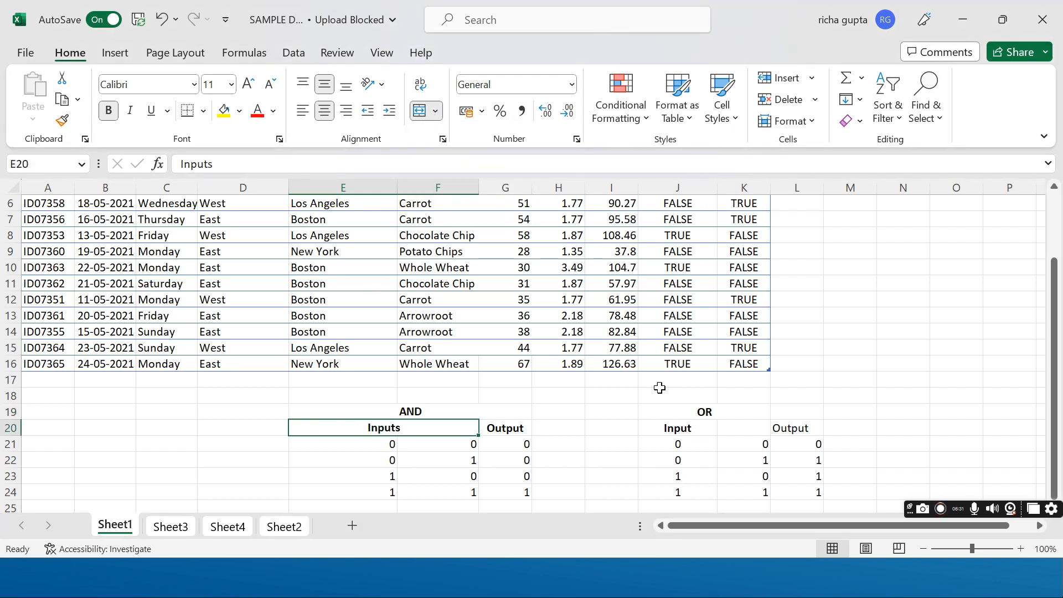
# Step: Unmerge the OR heading and merge and center it across cells J19:L19
pyautogui.moveTo(659, 410); pyautogui.dragTo(783, 406)
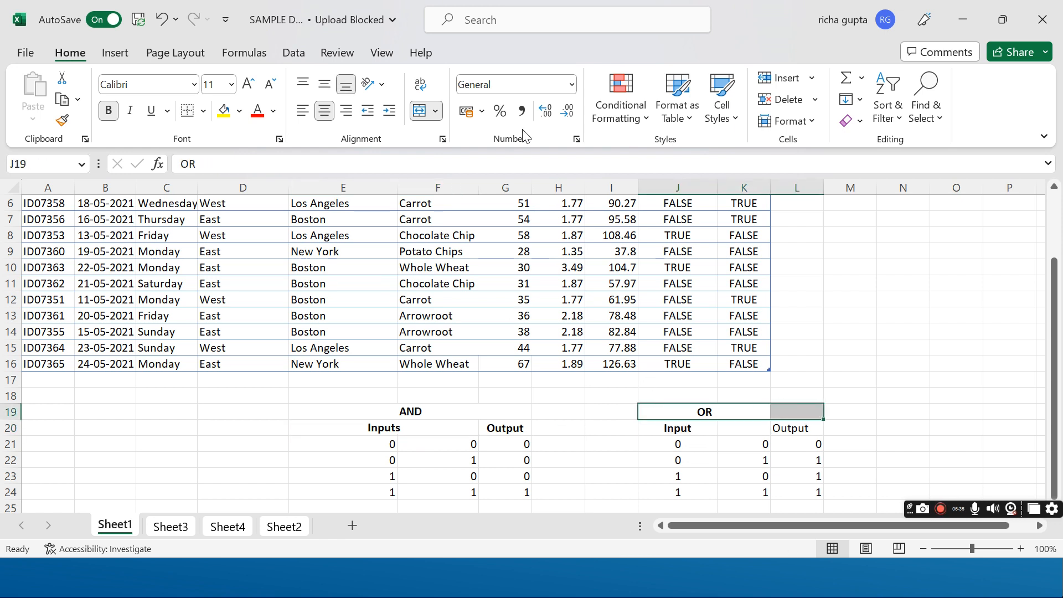
pyautogui.click(438, 116)
pyautogui.click(449, 133)
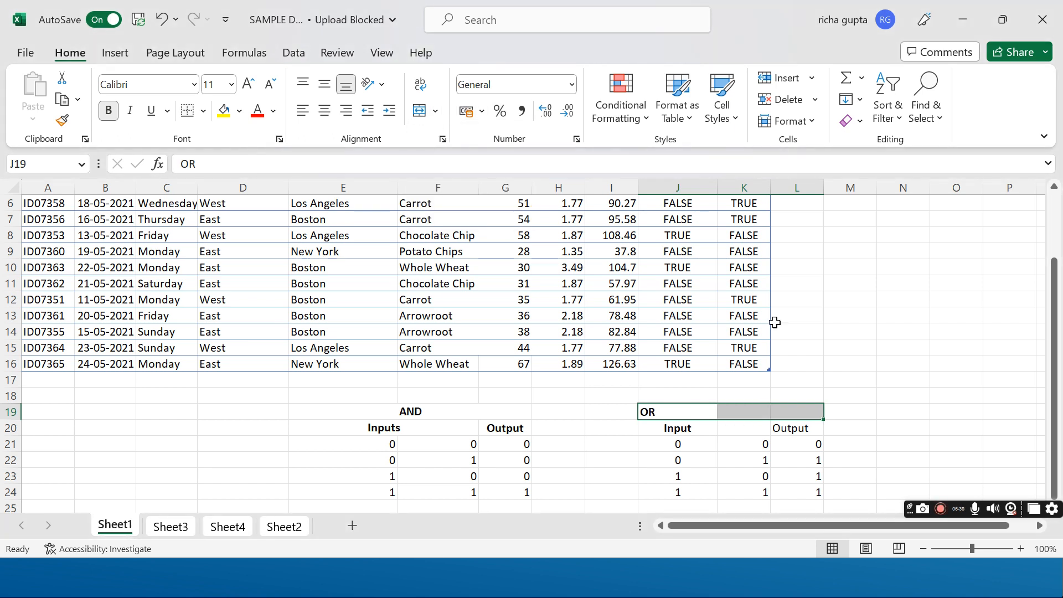
pyautogui.click(439, 115)
pyautogui.click(445, 134)
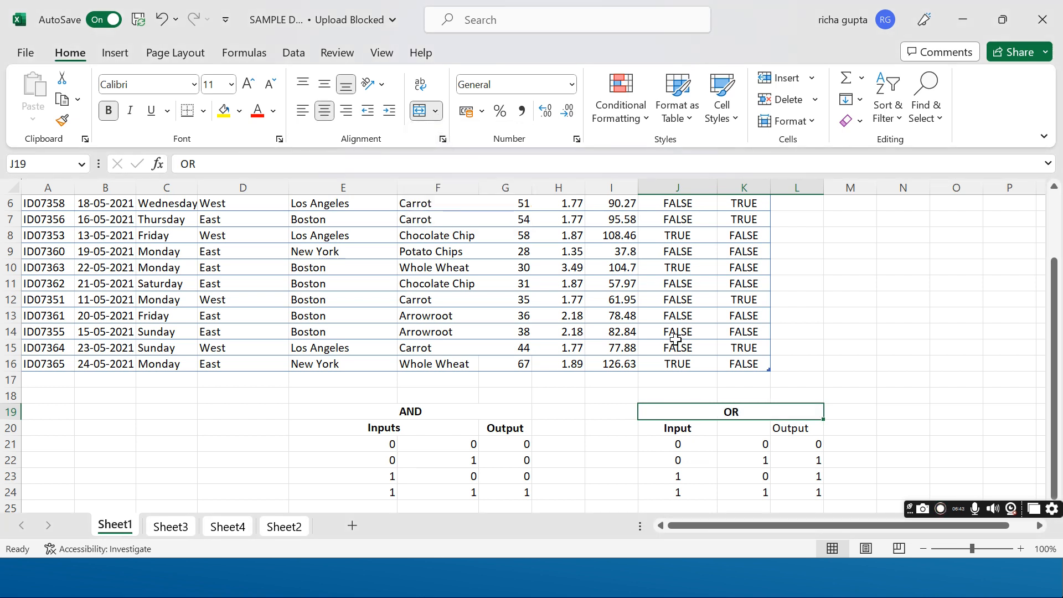
# Step: Merge and center the Input label across cells J20:K20 and make the Output label in L20 bold
pyautogui.moveTo(668, 428); pyautogui.dragTo(744, 430)
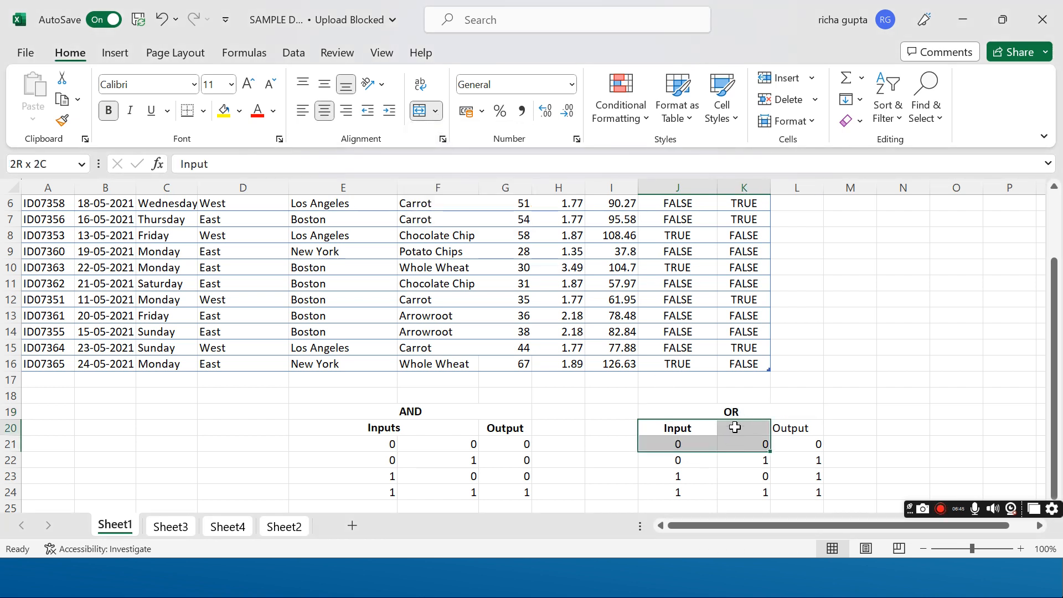
pyautogui.click(436, 111)
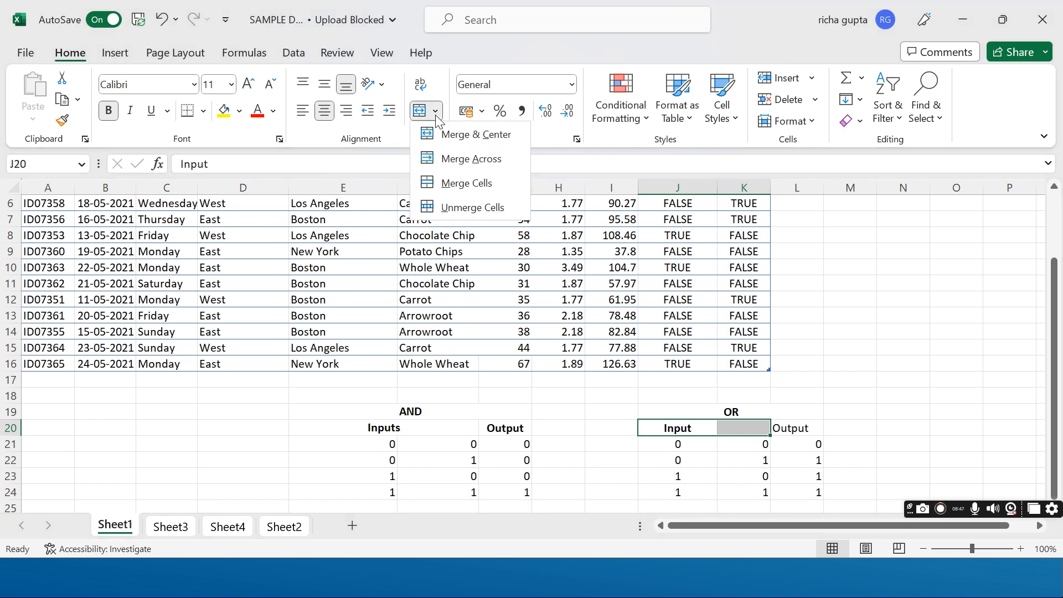
pyautogui.click(443, 134)
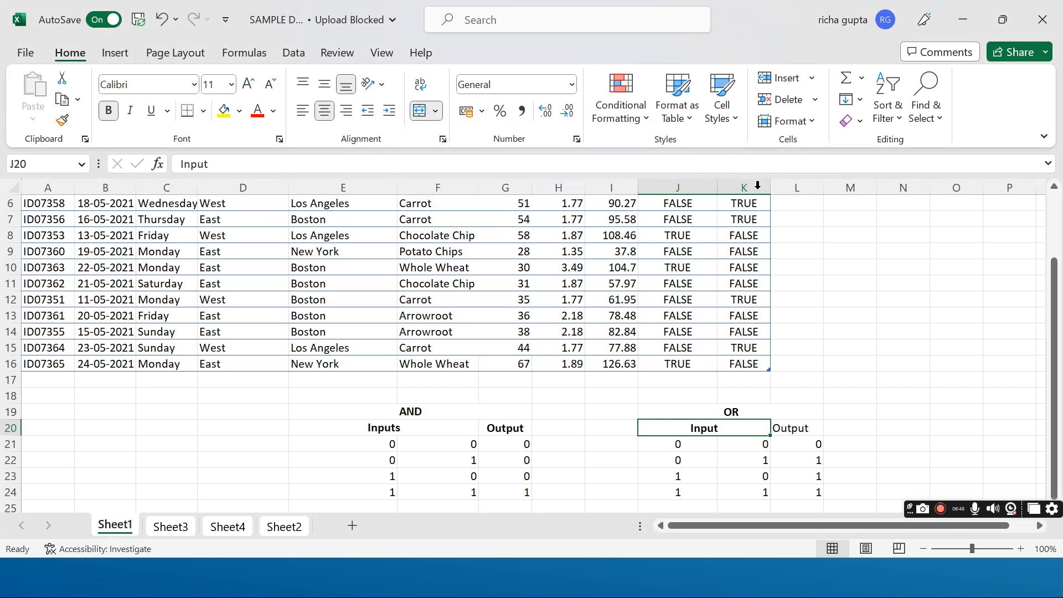
pyautogui.click(803, 431)
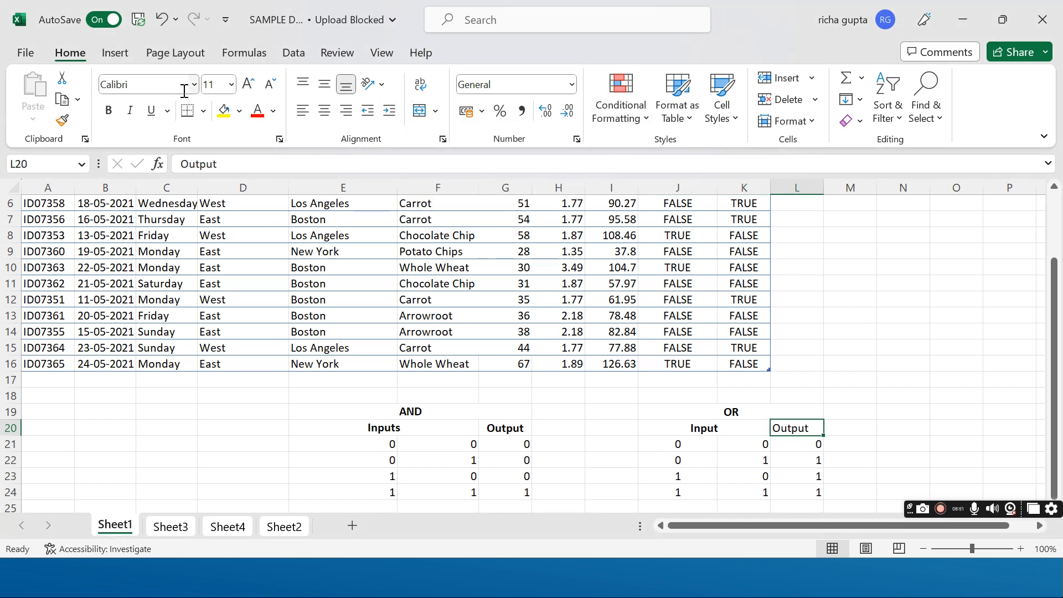
pyautogui.click(108, 111)
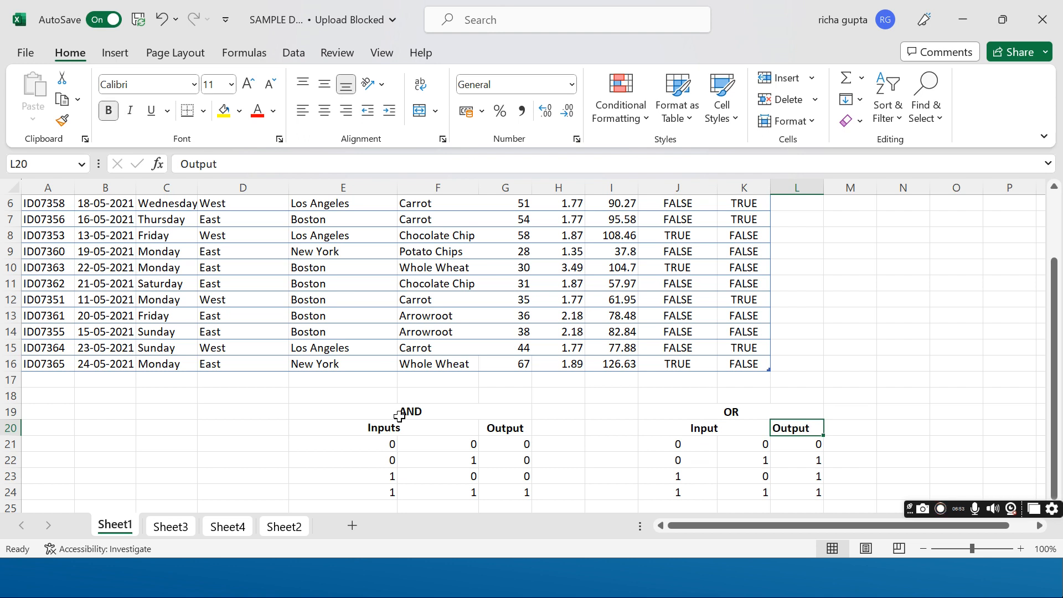
# Step: Examine the OR truth table row by row, comparing the inputs in J21:K24 with the outputs in L21:L24
pyautogui.click(370, 445)
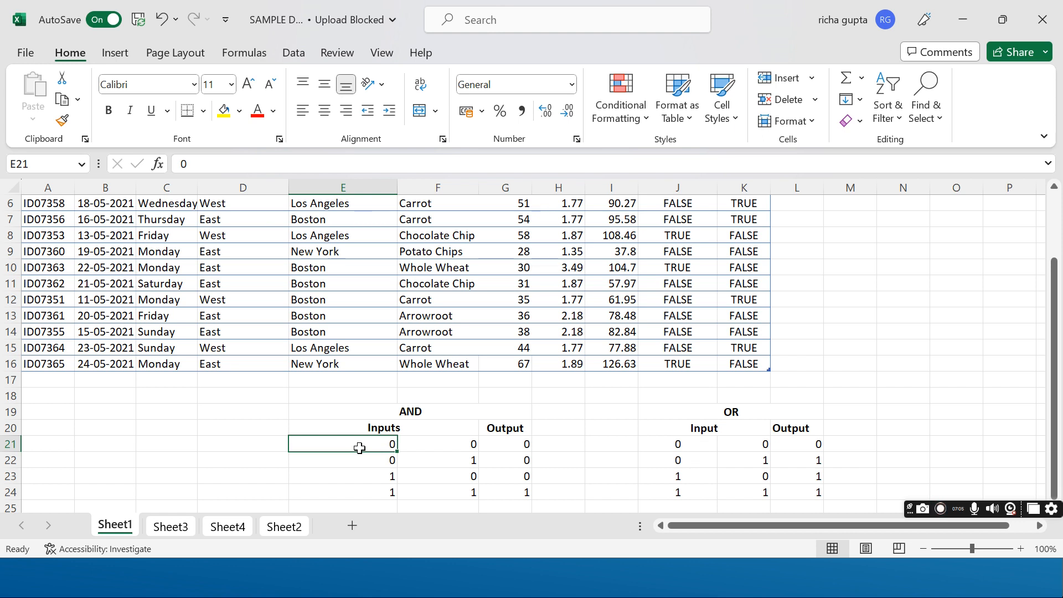
pyautogui.press('Right')
pyautogui.press('Right')
pyautogui.press('Right')
pyautogui.press('Right')
pyautogui.press('Right')
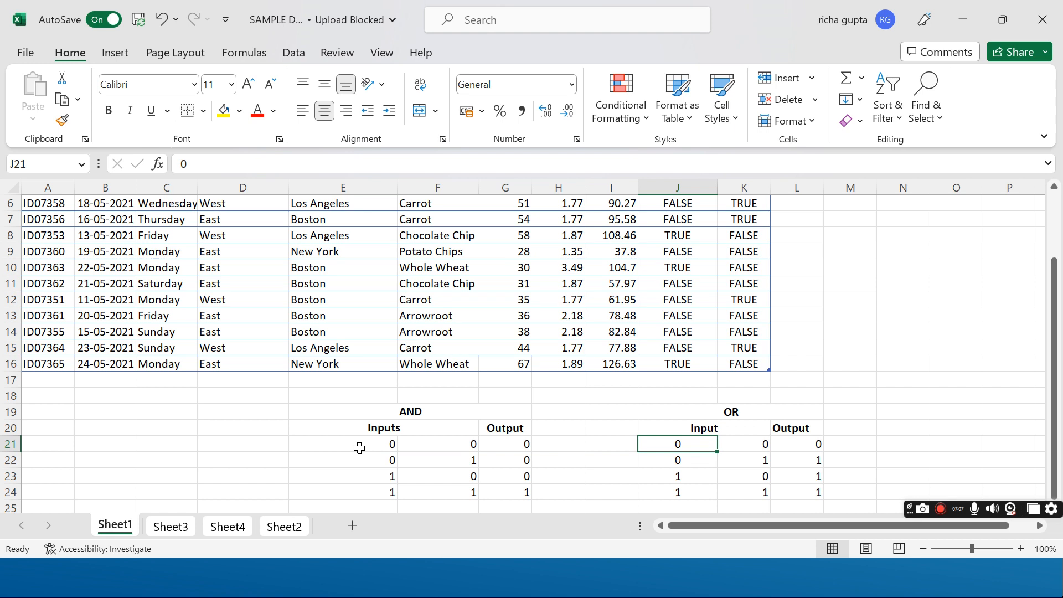
pyautogui.press('Right')
pyautogui.press('Right')
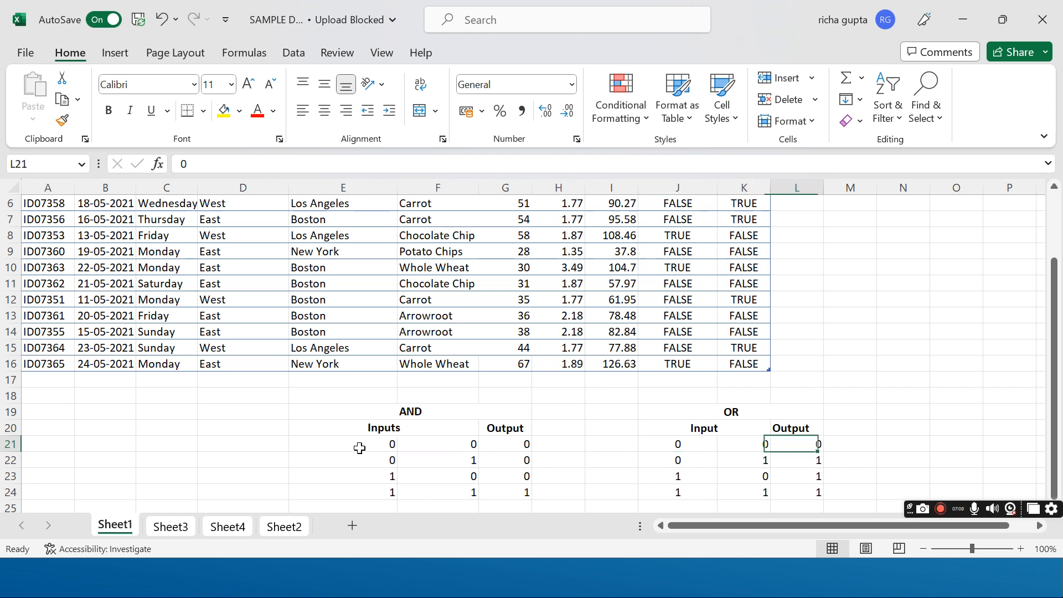
pyautogui.press('Down')
pyautogui.press('Left')
pyautogui.press('Left')
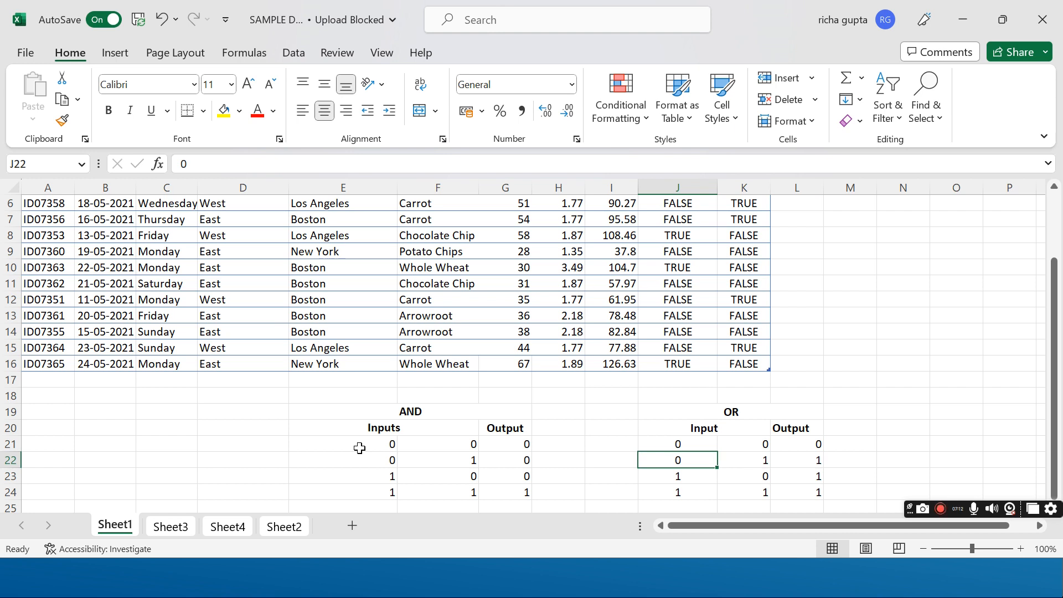
pyautogui.press('Right')
pyautogui.press('Right')
pyautogui.press('Down')
pyautogui.press('Left')
pyautogui.press('Left')
pyautogui.press('Right')
pyautogui.press('Right')
pyautogui.press('Down')
pyautogui.press('Left')
pyautogui.press('Left')
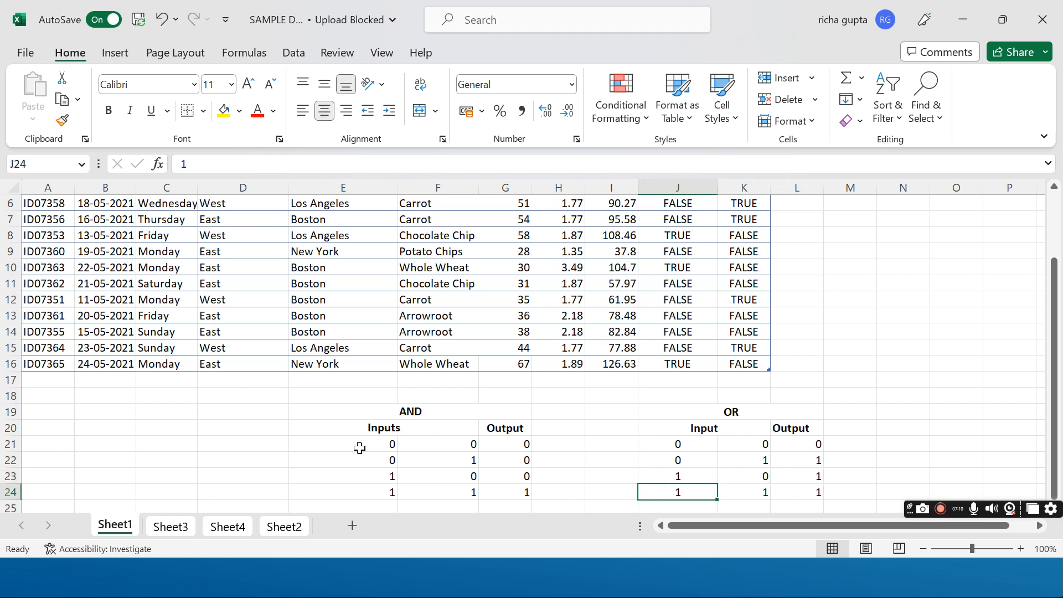
# Step: Examine the AND truth table, comparing the inputs with the output in rows 22 to 24
pyautogui.press('Left')
pyautogui.press('Left')
pyautogui.press('Left')
pyautogui.press('Left')
pyautogui.press('Left')
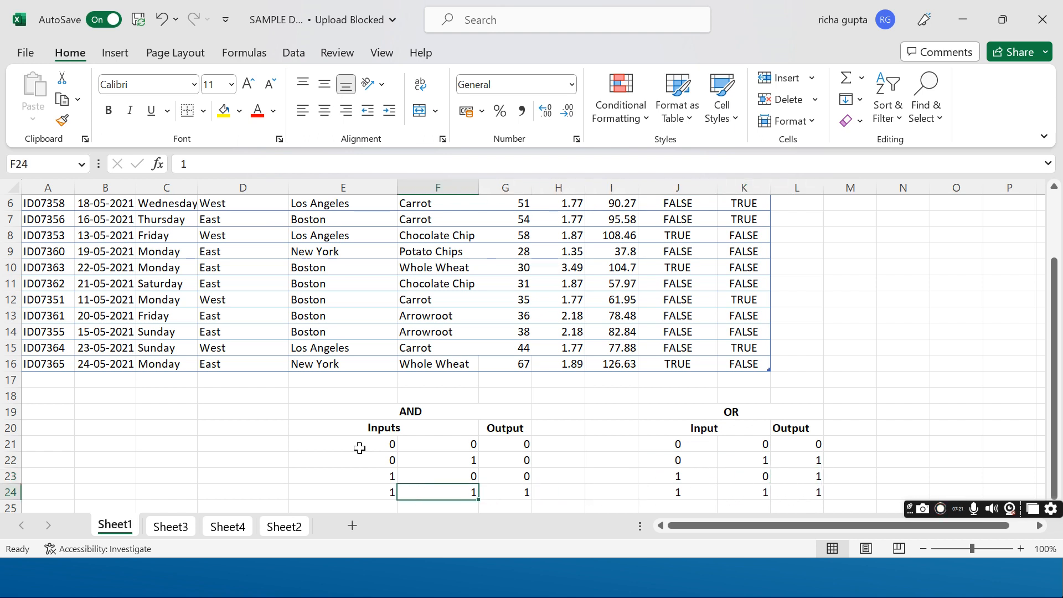
pyautogui.press('Up')
pyautogui.press('Up')
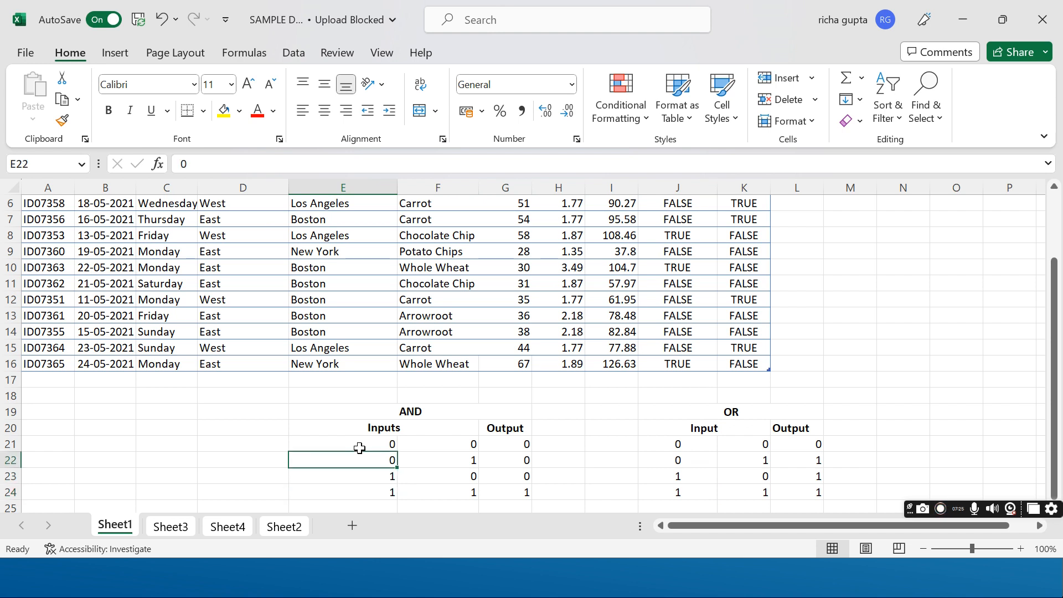
pyautogui.press('Right')
pyautogui.press('Right')
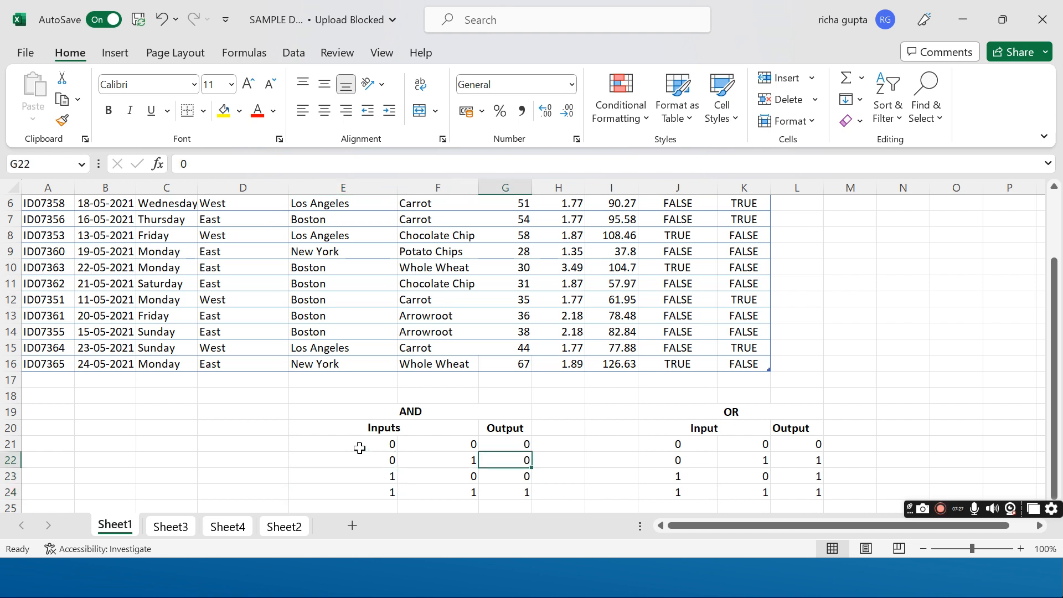
pyautogui.press('Left')
pyautogui.press('Down')
pyautogui.press('Left')
pyautogui.press('Right')
pyautogui.press('Down')
pyautogui.press('Left')
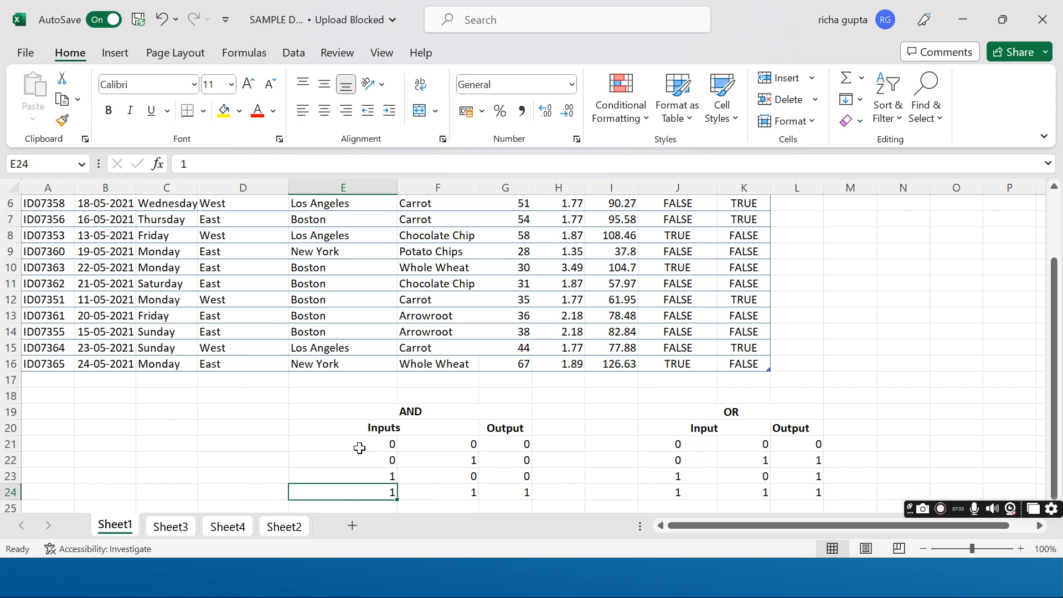
pyautogui.press('Up')
pyautogui.press('Up')
pyautogui.press('Up')
pyautogui.press('Up')
pyautogui.press('Up')
pyautogui.press('Up')
pyautogui.press('Up')
pyautogui.press('Up')
pyautogui.press('Up')
pyautogui.press('Up')
pyautogui.press('Up')
pyautogui.press('Up')
pyautogui.press('Up')
pyautogui.press('Up')
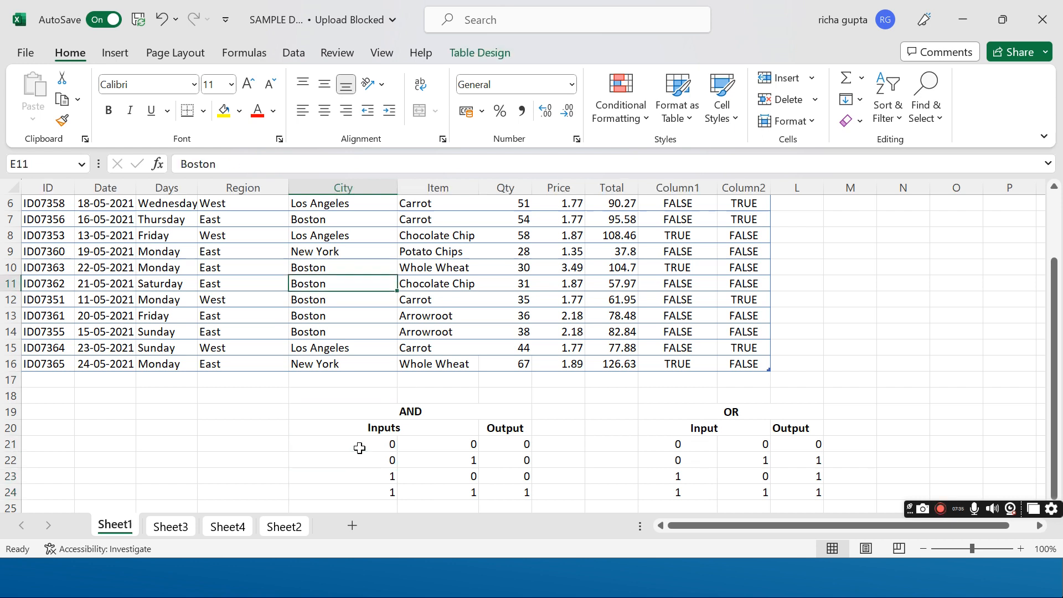
pyautogui.press('Up')
pyautogui.press('Up')
pyautogui.press('Up')
pyautogui.press('Up')
pyautogui.press('Up')
pyautogui.press('Up')
pyautogui.press('Up')
pyautogui.press('Up')
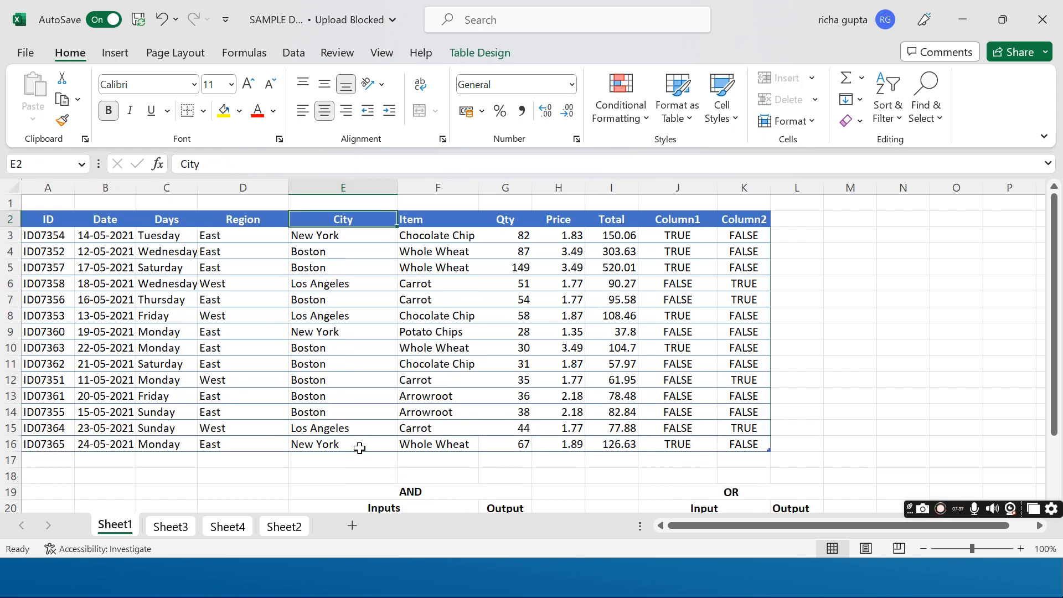
pyautogui.press('Down')
pyautogui.press('Right')
pyautogui.press('Right')
pyautogui.press('Right')
pyautogui.press('Right')
pyautogui.press('Right')
pyautogui.press('Right')
pyautogui.press('Right')
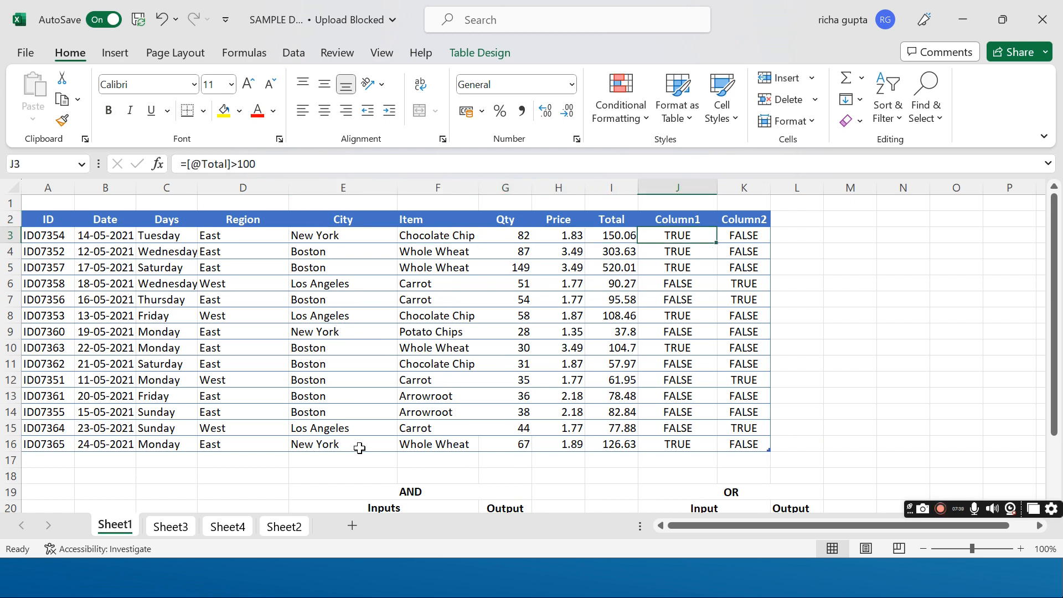
pyautogui.write('=')
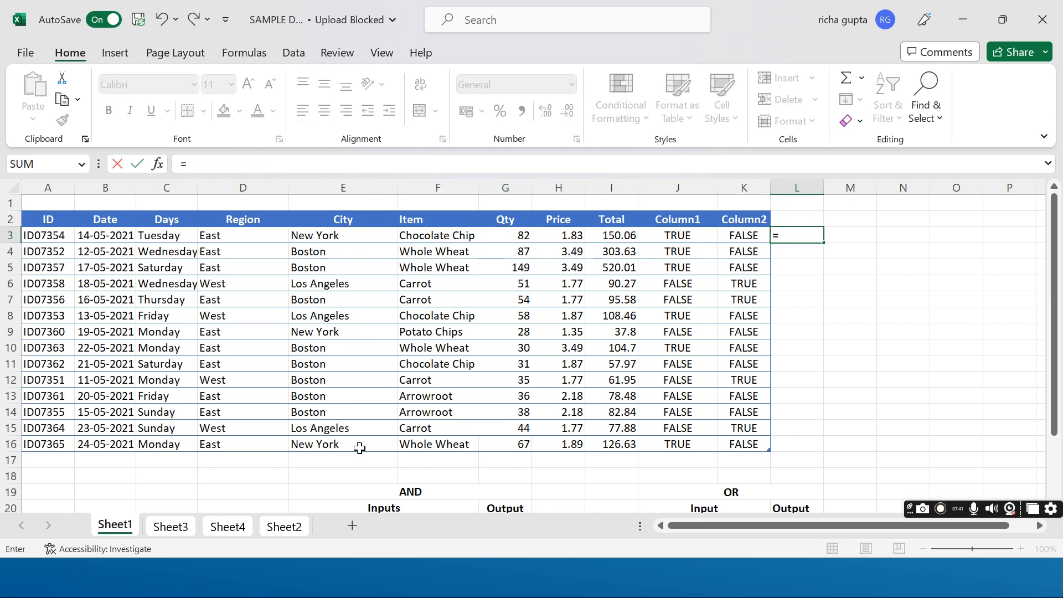
pyautogui.write('o')
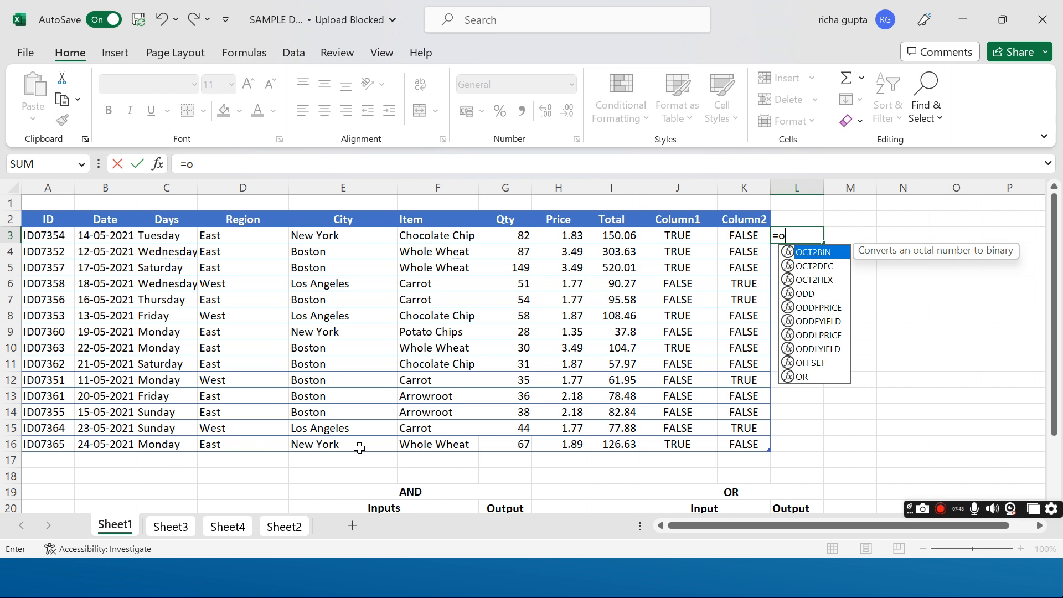
pyautogui.write('r')
pyautogui.press('Tab')
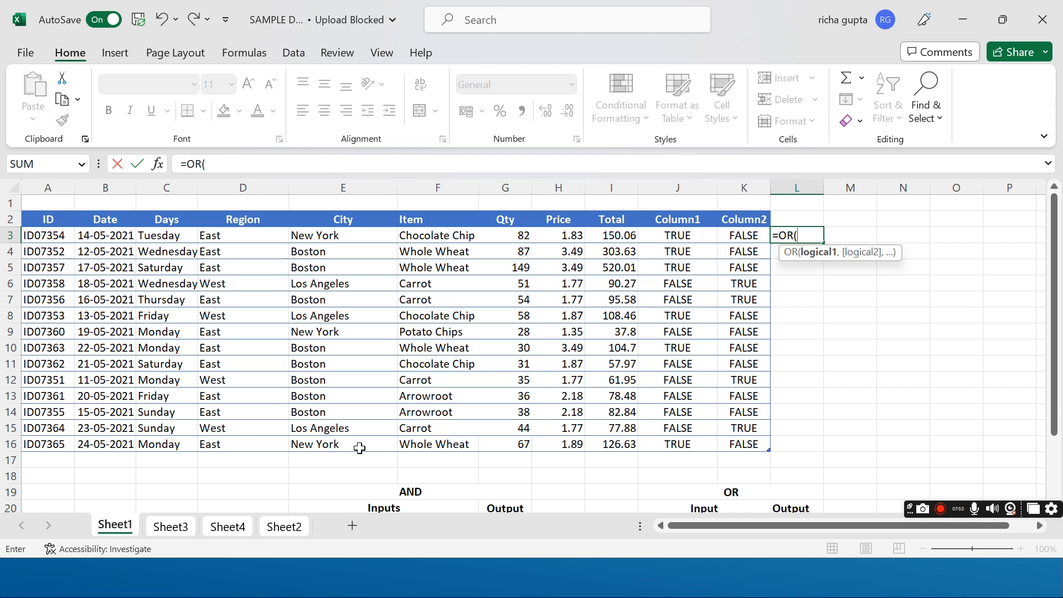
pyautogui.press('Left')
pyautogui.press('Left')
pyautogui.press('Left')
pyautogui.press('Left')
pyautogui.press('Left')
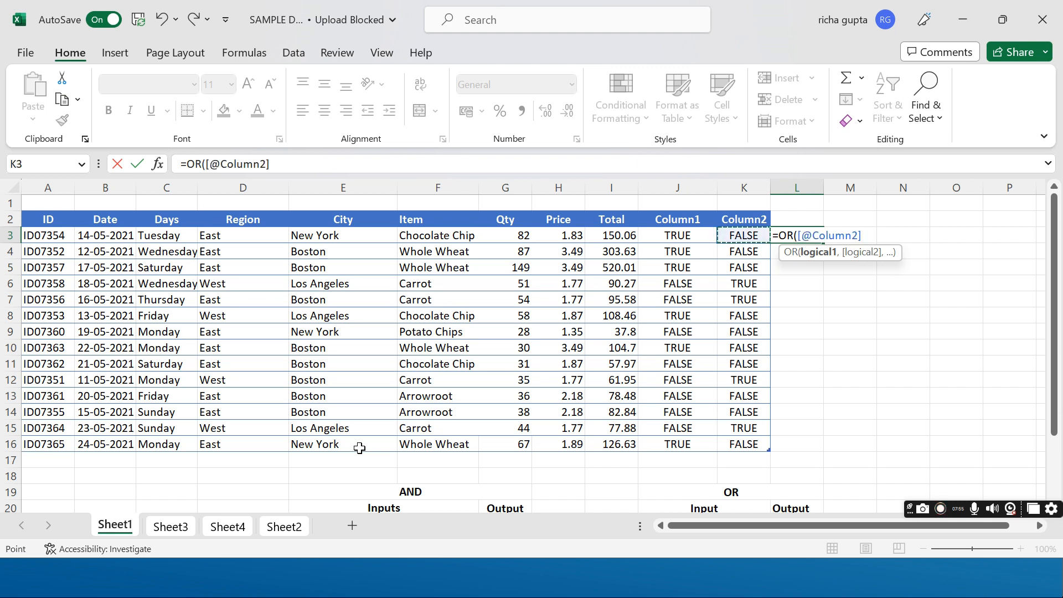
pyautogui.write('>50')
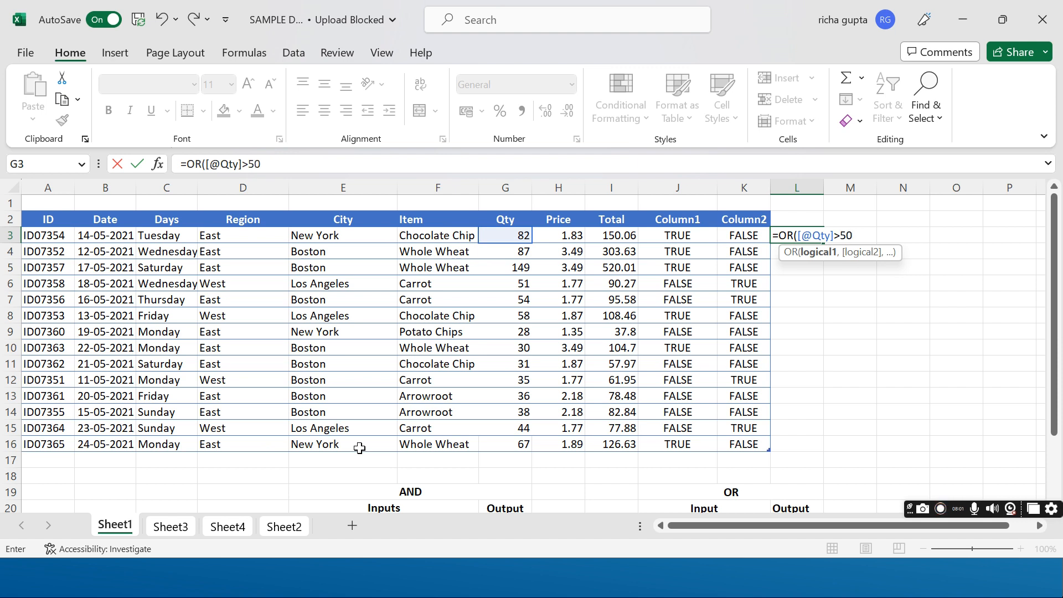
pyautogui.write(',')
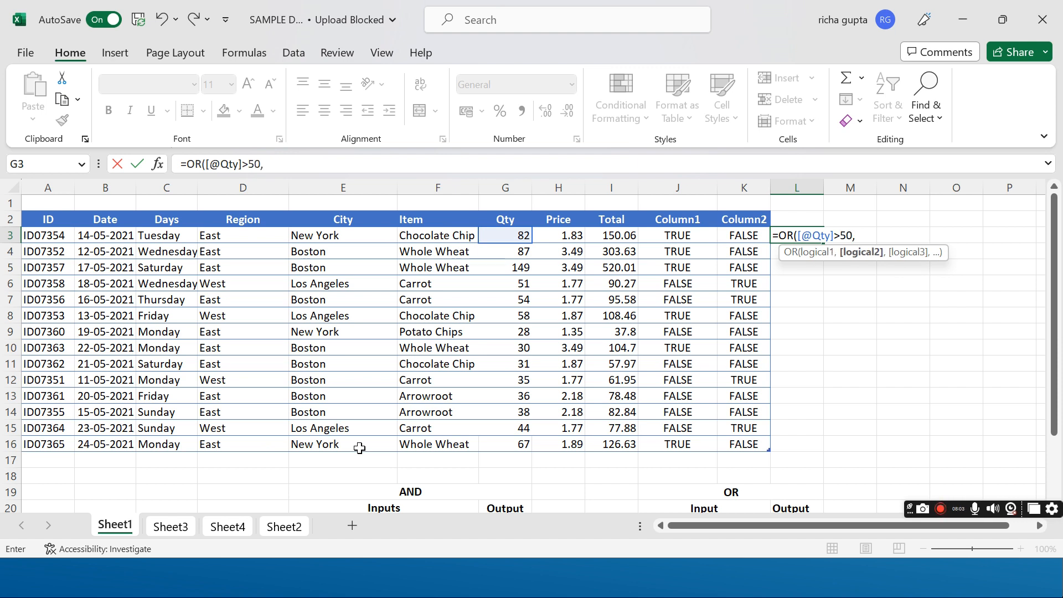
pyautogui.press('Left')
pyautogui.press('Left')
pyautogui.press('Left')
pyautogui.press('Left')
pyautogui.press('Left')
pyautogui.press('Left')
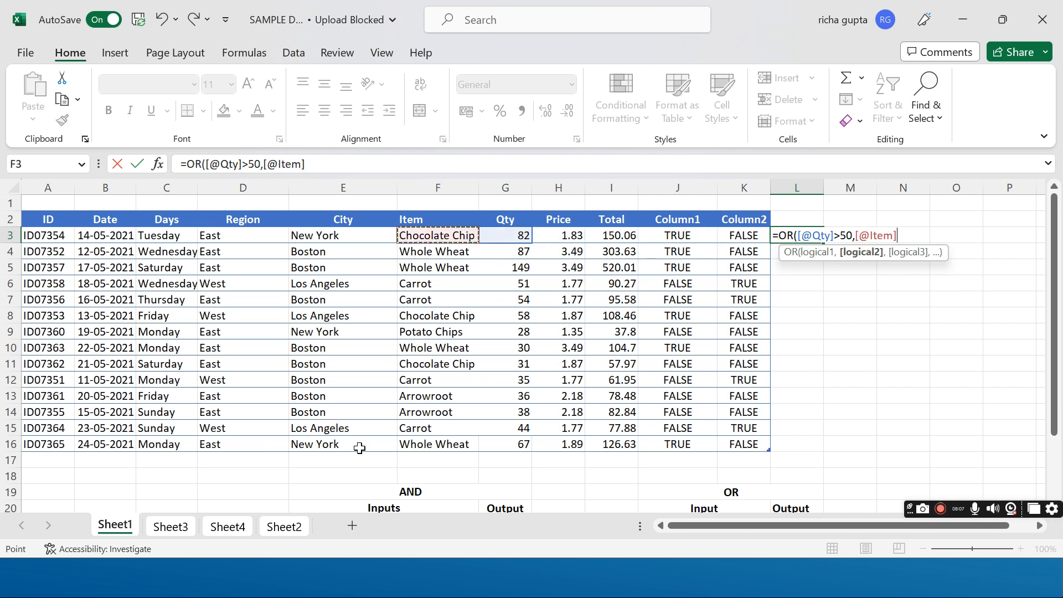
pyautogui.write('=""')
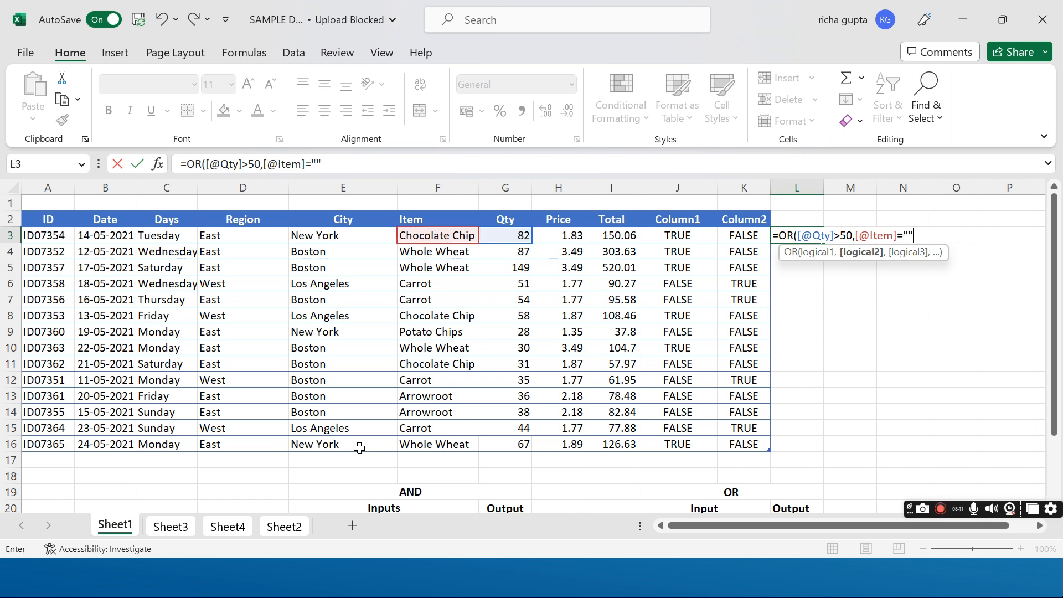
pyautogui.hotkey('shift', 'Tab')
pyautogui.write('ca')
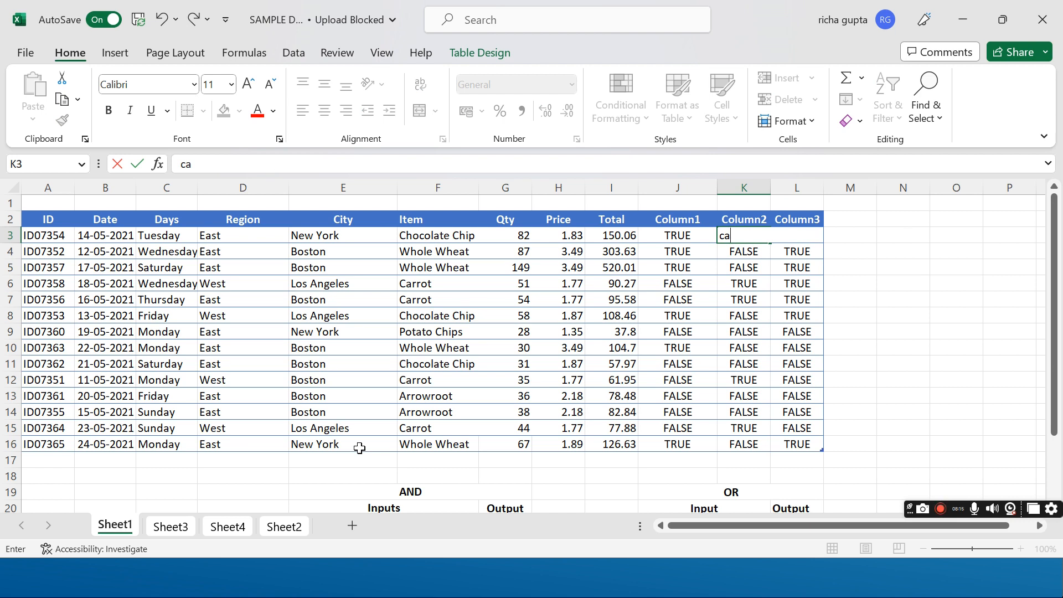
pyautogui.hotkey('ctrl', 'z')
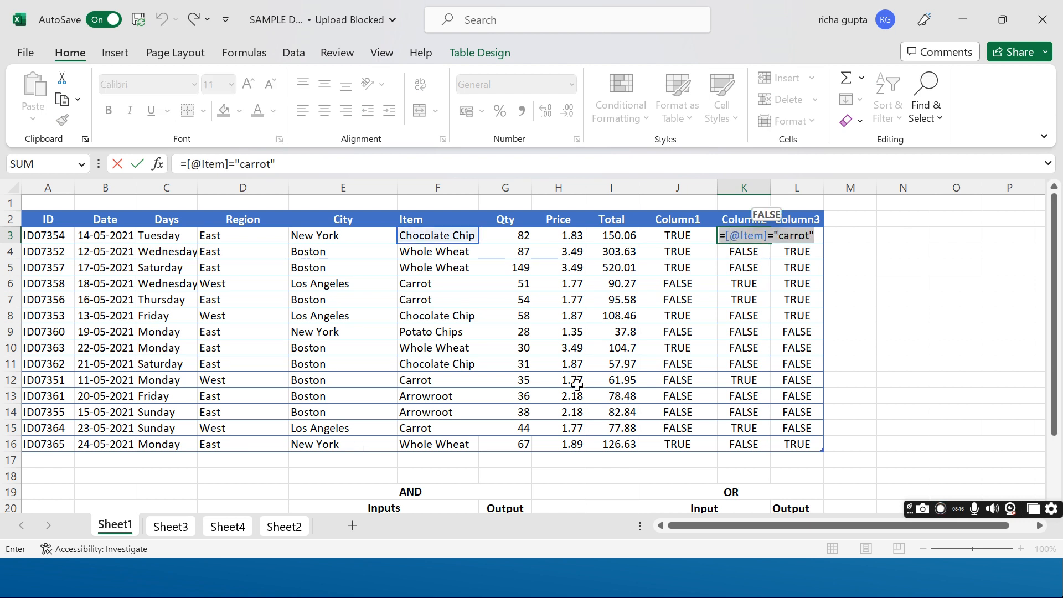
pyautogui.write('=')
pyautogui.click(842, 242)
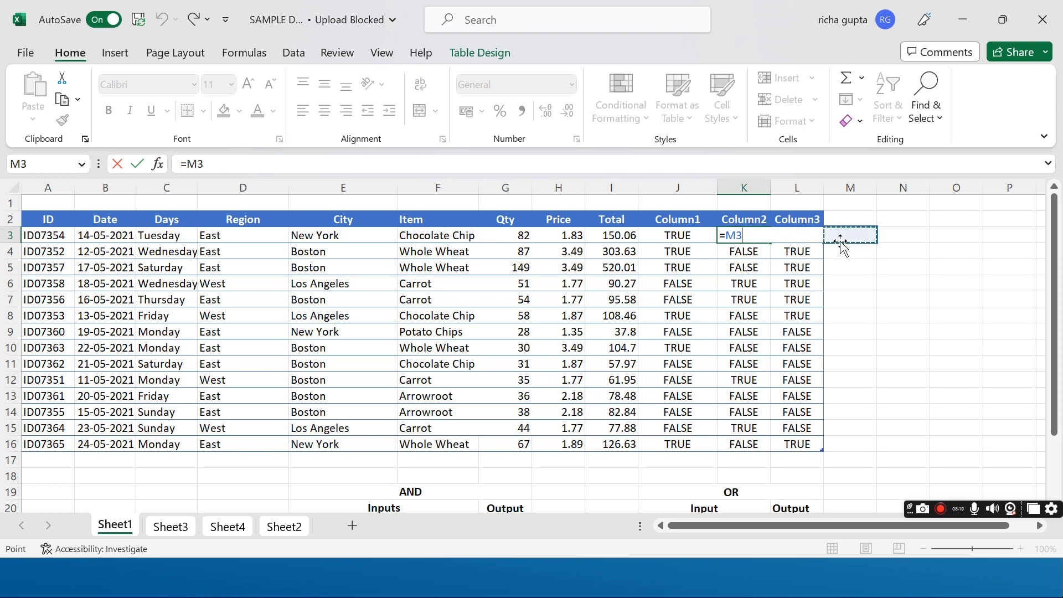
pyautogui.hotkey('ctrl', 'z')
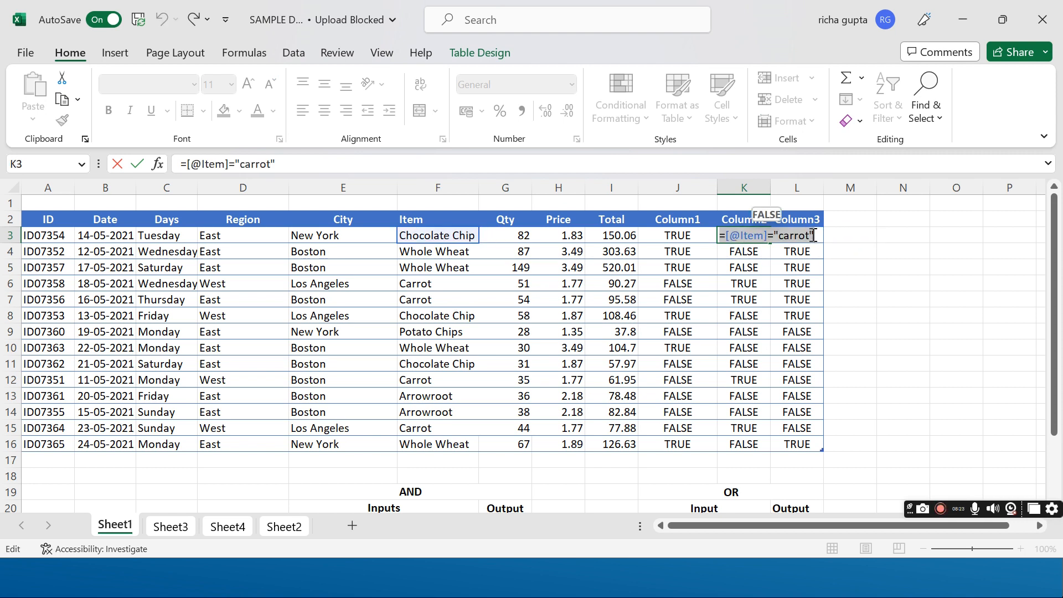
pyautogui.click(813, 235)
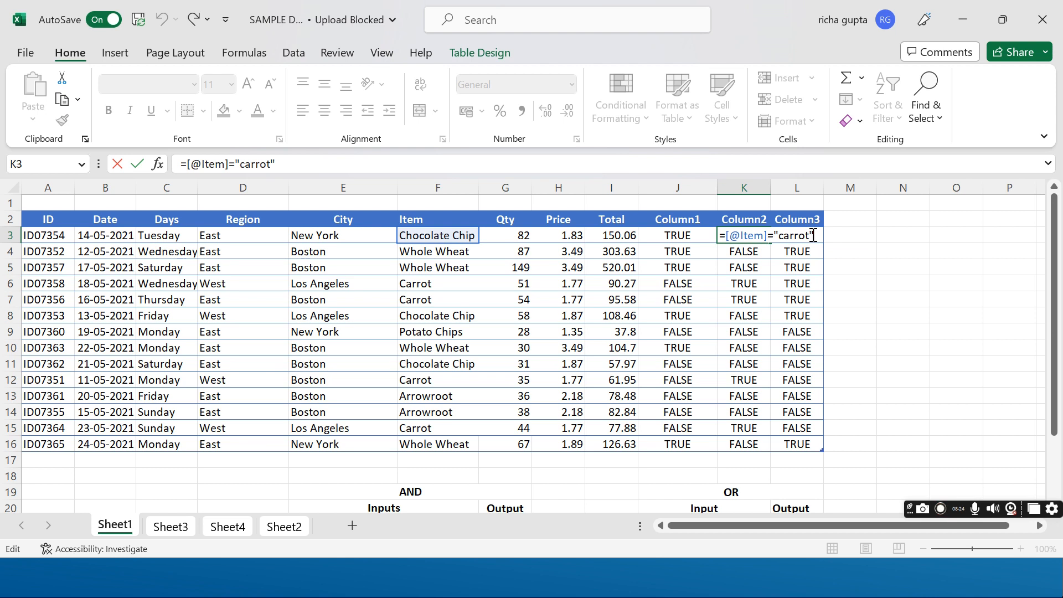
pyautogui.click(745, 255)
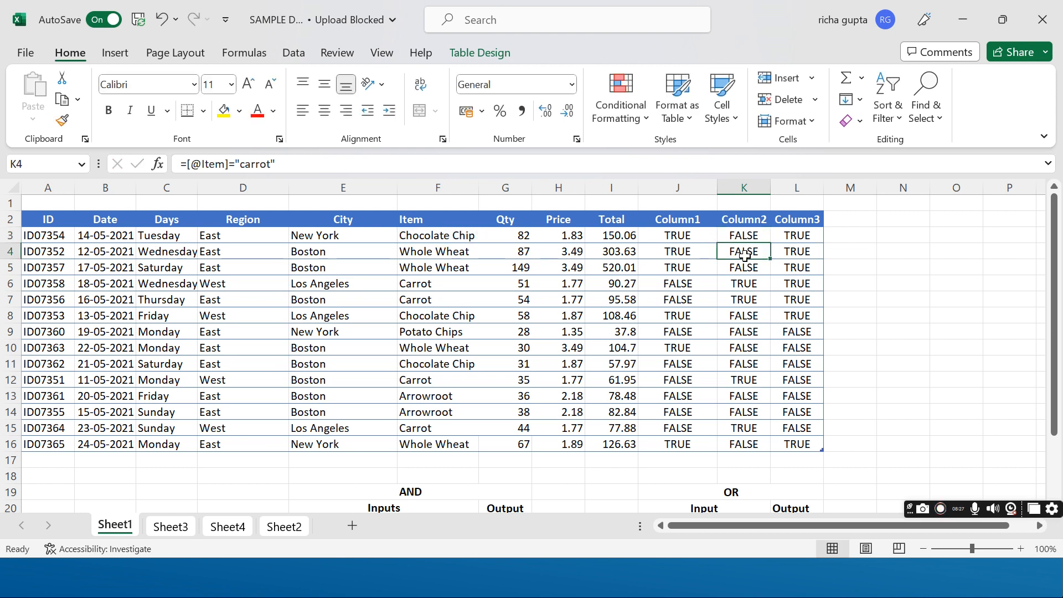
pyautogui.click(835, 237)
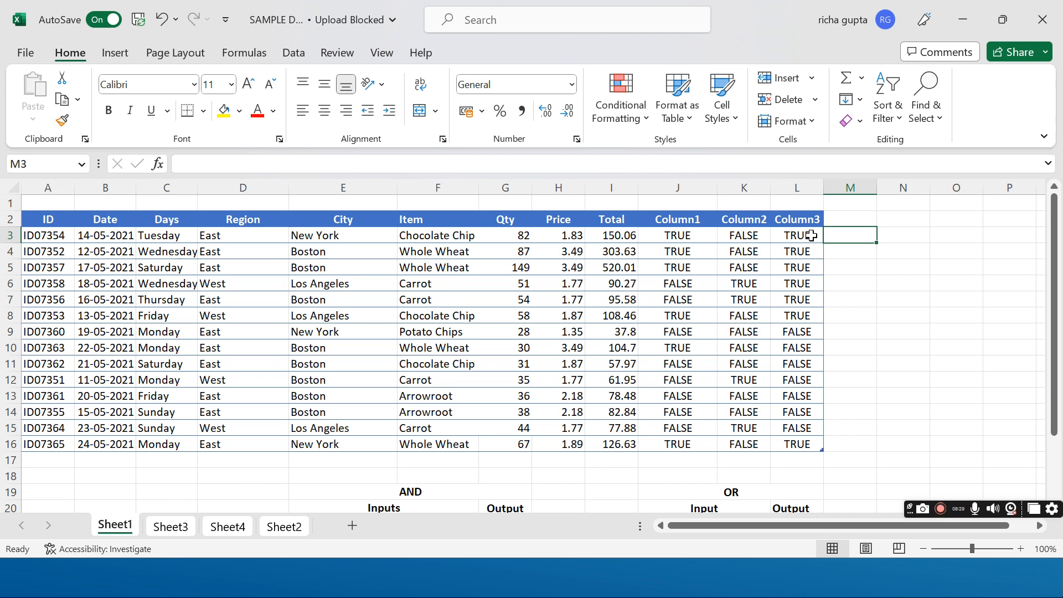
# Step: Set the item criterion of the OR formula in L3 to "carrot", commit it, and check the results in L3 and L10
pyautogui.click(811, 236)
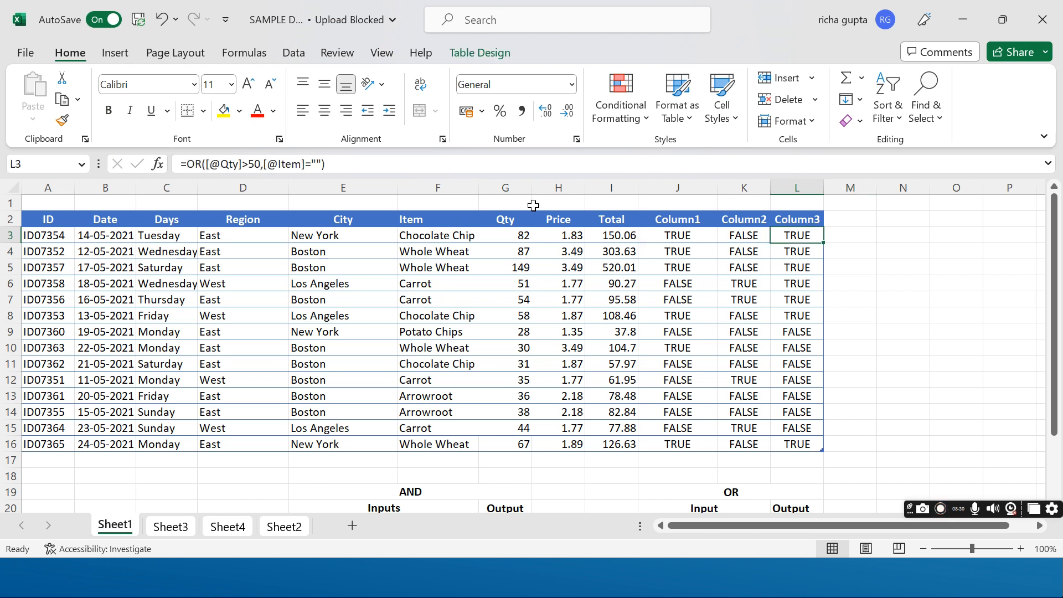
pyautogui.click(317, 163)
pyautogui.write('carrot')
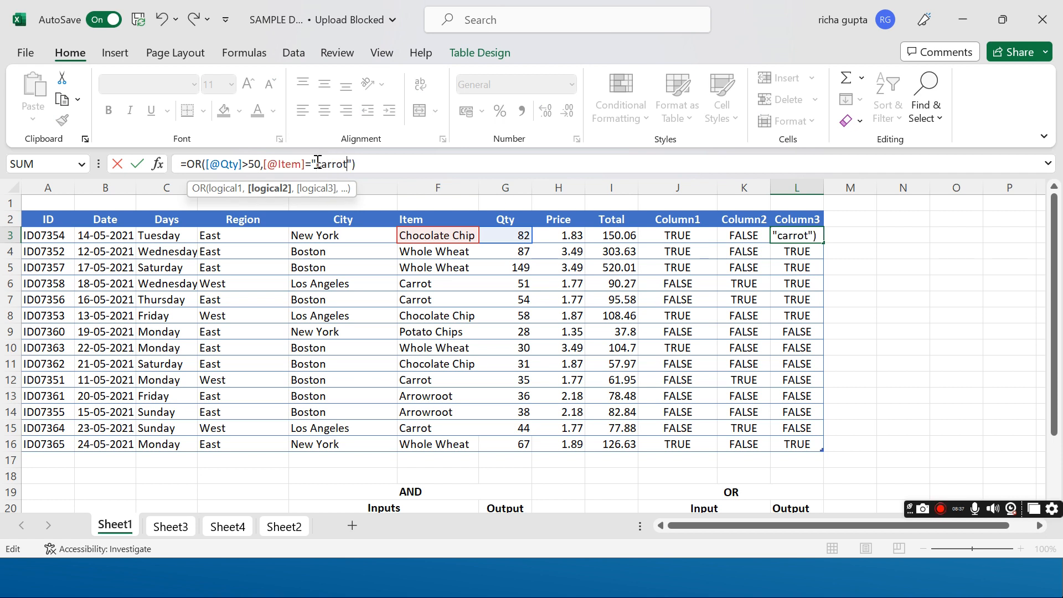
pyautogui.click(851, 250)
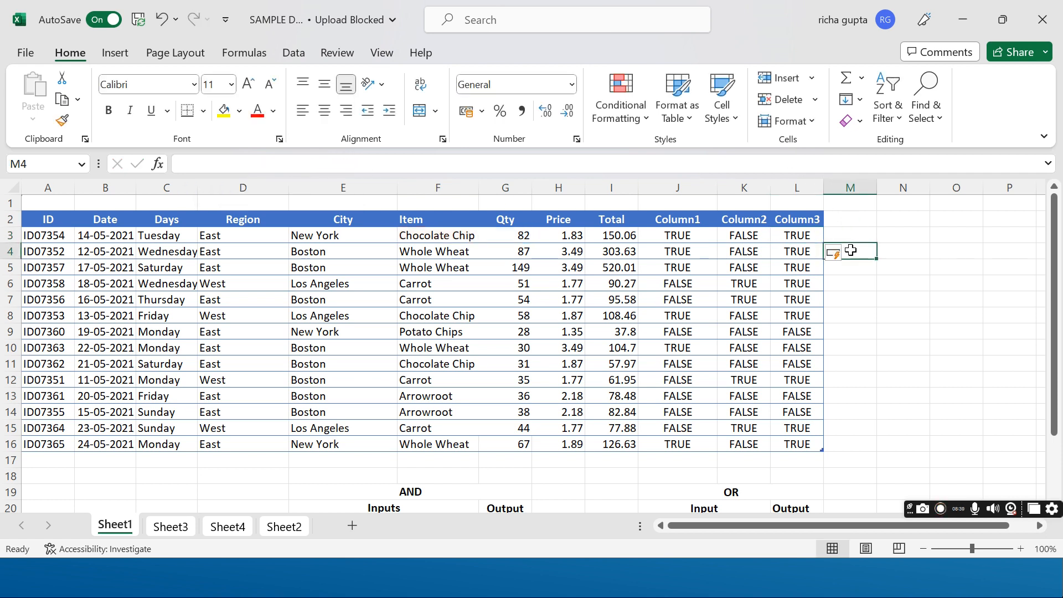
pyautogui.click(800, 237)
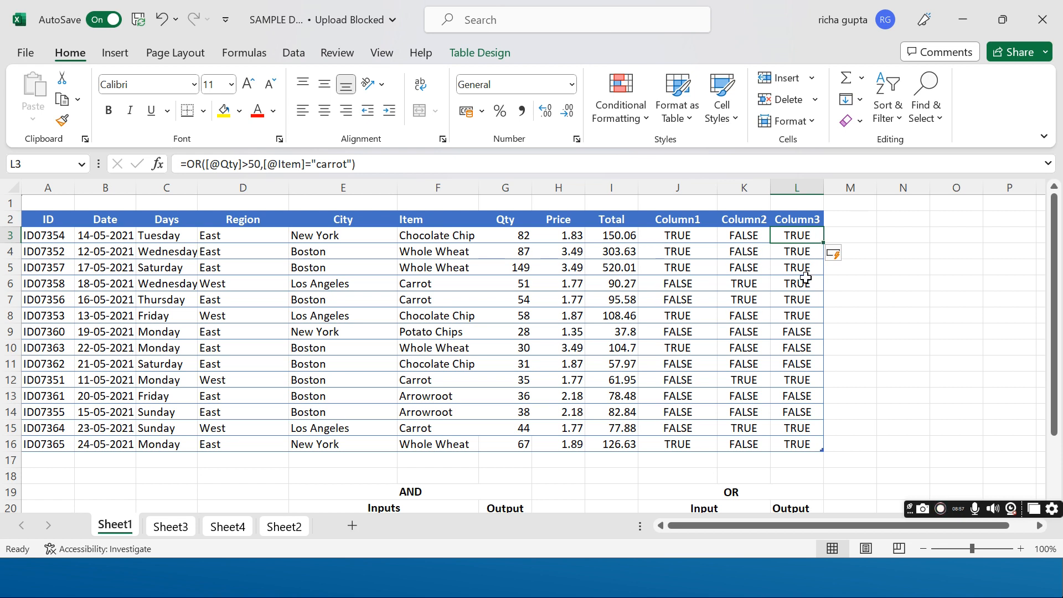
pyautogui.click(808, 351)
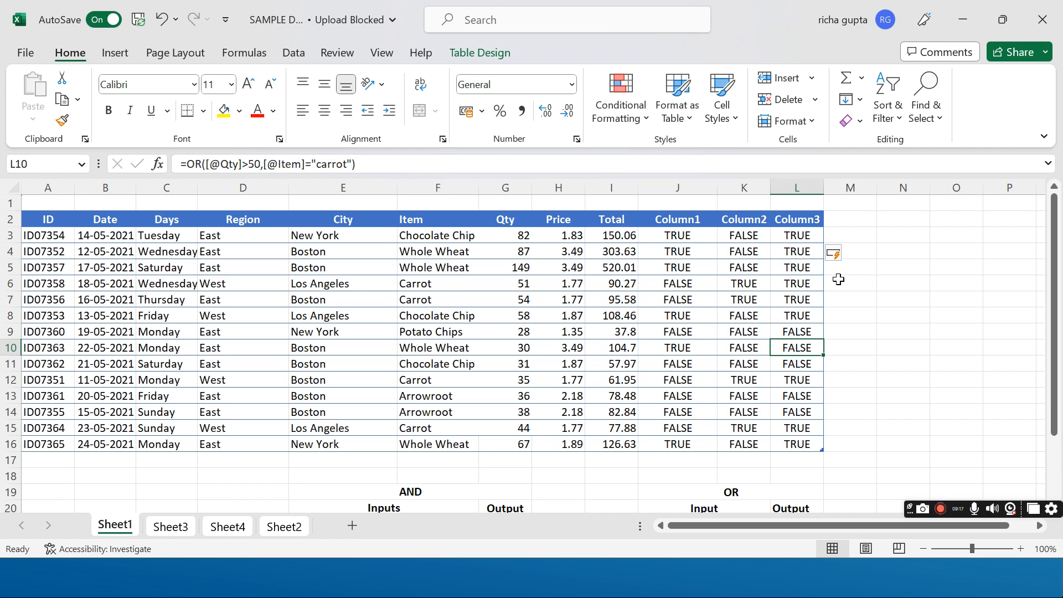
pyautogui.click(838, 236)
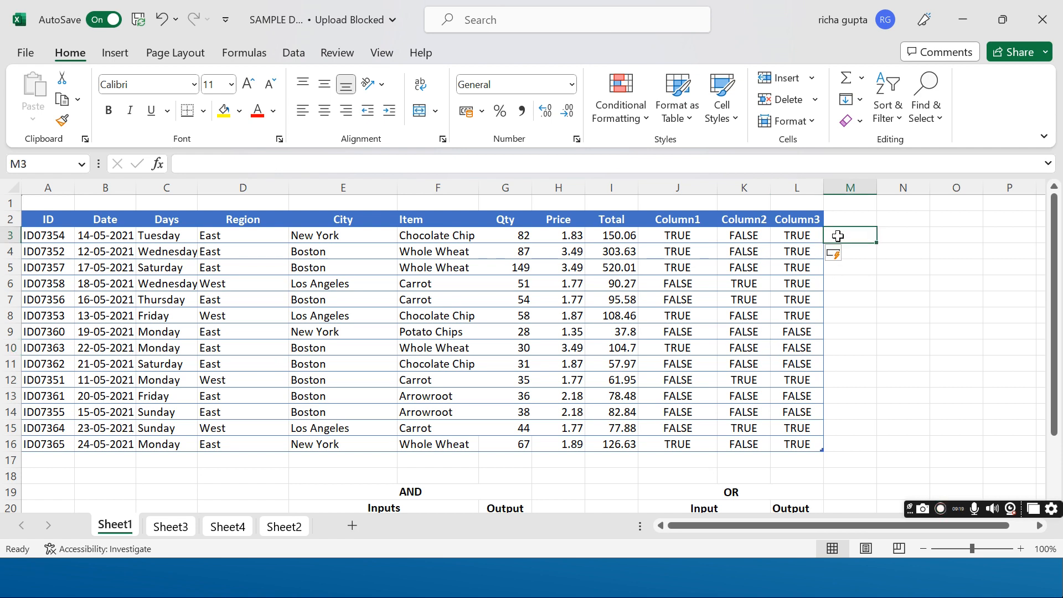
pyautogui.write('=and')
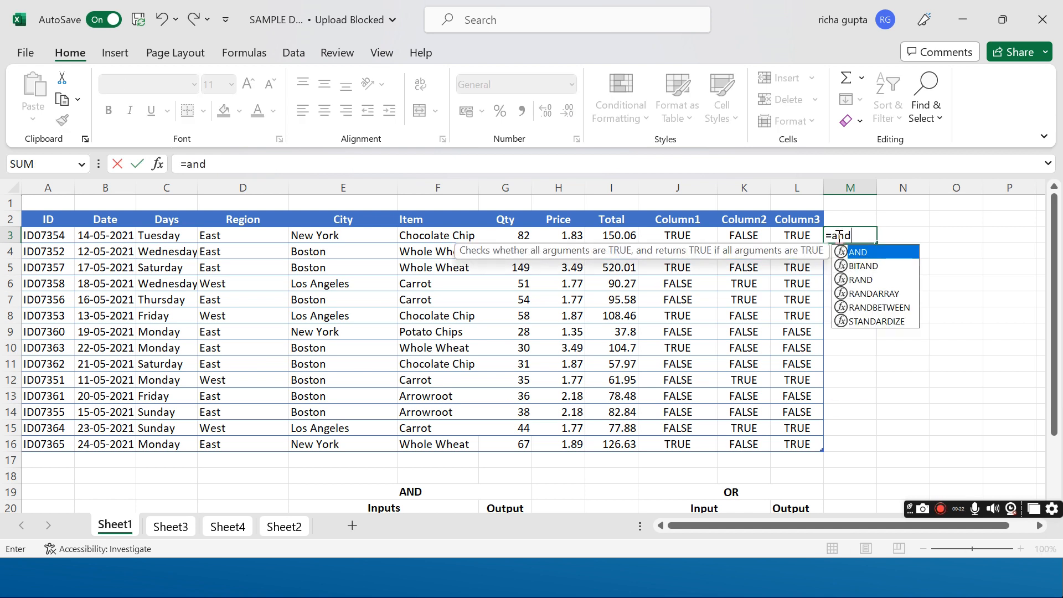
pyautogui.press('Tab')
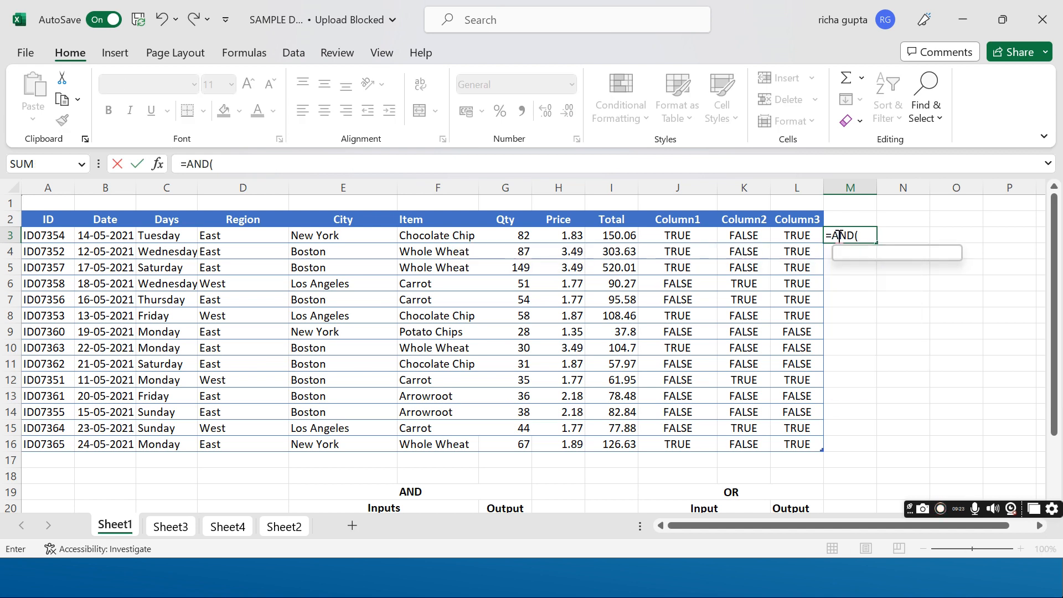
pyautogui.press('Left')
pyautogui.press('Left')
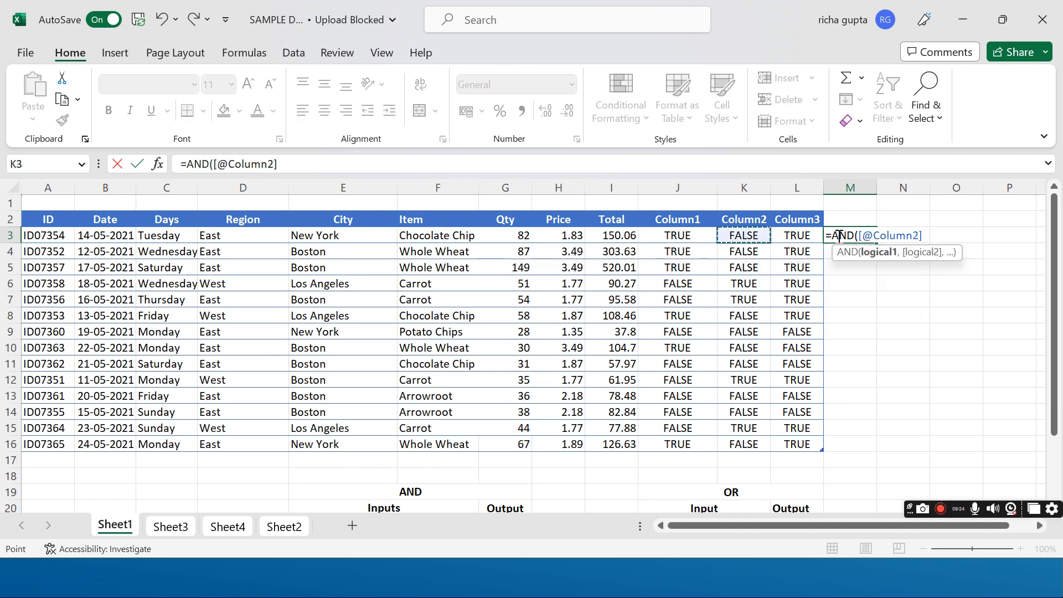
pyautogui.press('Left')
pyautogui.press('Left')
pyautogui.press('Left')
pyautogui.press('Left')
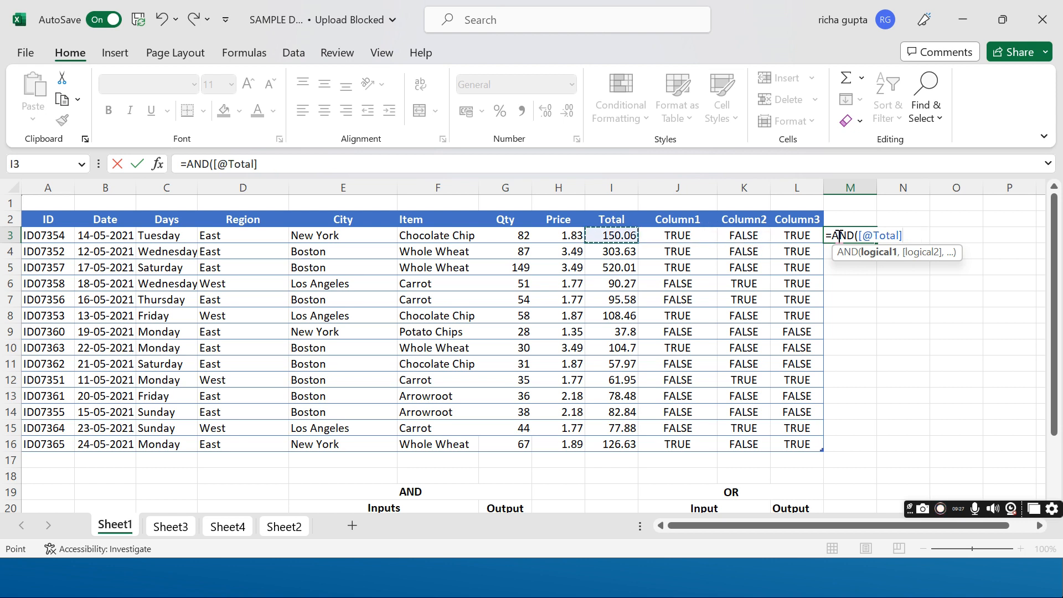
pyautogui.write('>')
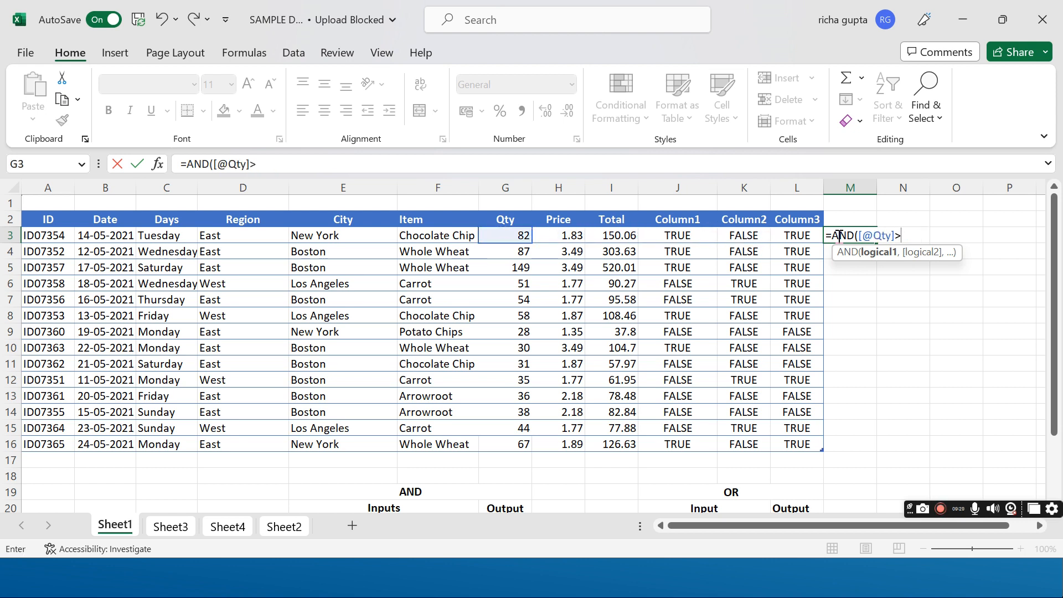
pyautogui.write('50,')
pyautogui.press('Left')
pyautogui.press('Left')
pyautogui.press('Left')
pyautogui.press('Left')
pyautogui.press('Left')
pyautogui.press('Left')
pyautogui.press('Left')
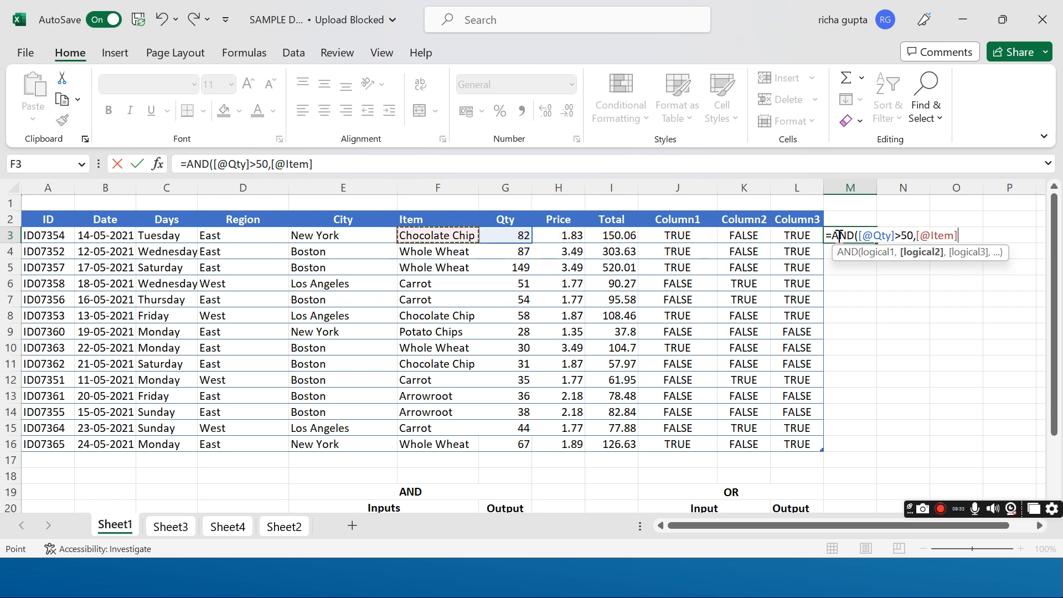
pyautogui.write('=')
pyautogui.write('""')
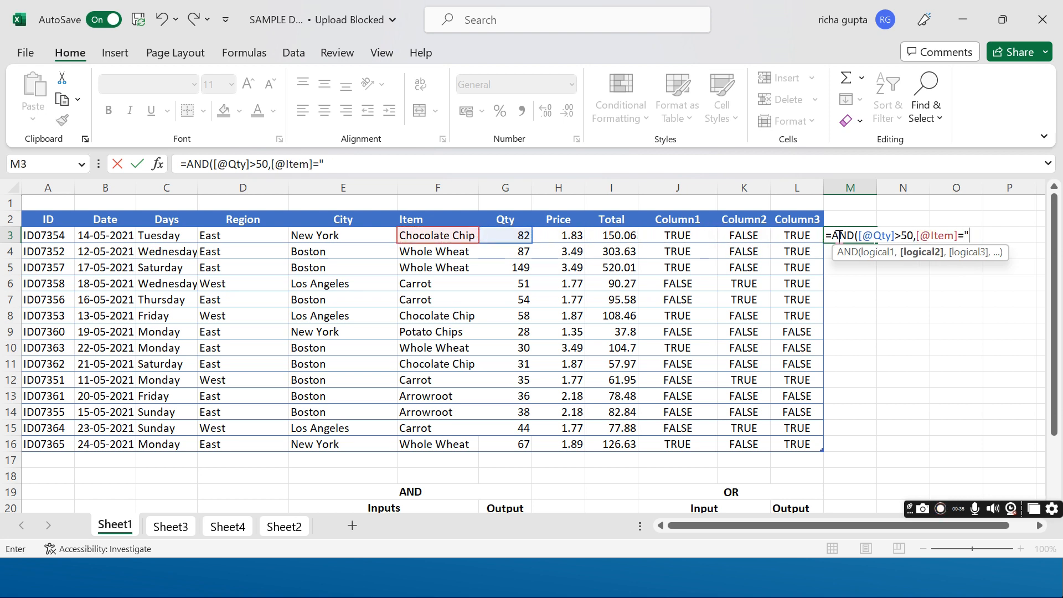
pyautogui.hotkey('shift', 'Tab')
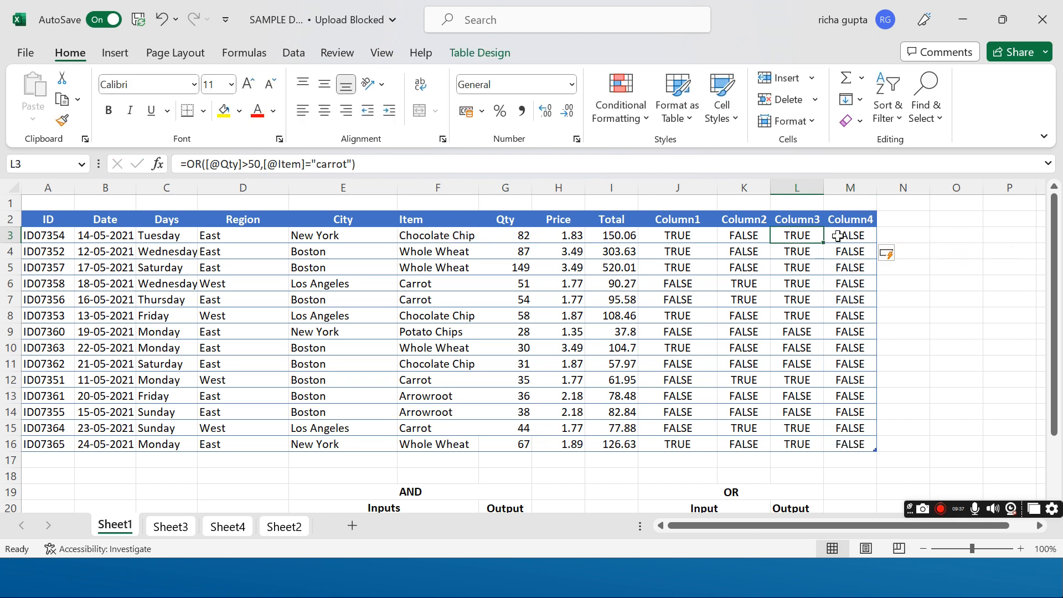
# Step: Set the item criterion of the AND formula in M3 to "carrot" and commit it
pyautogui.click(845, 236)
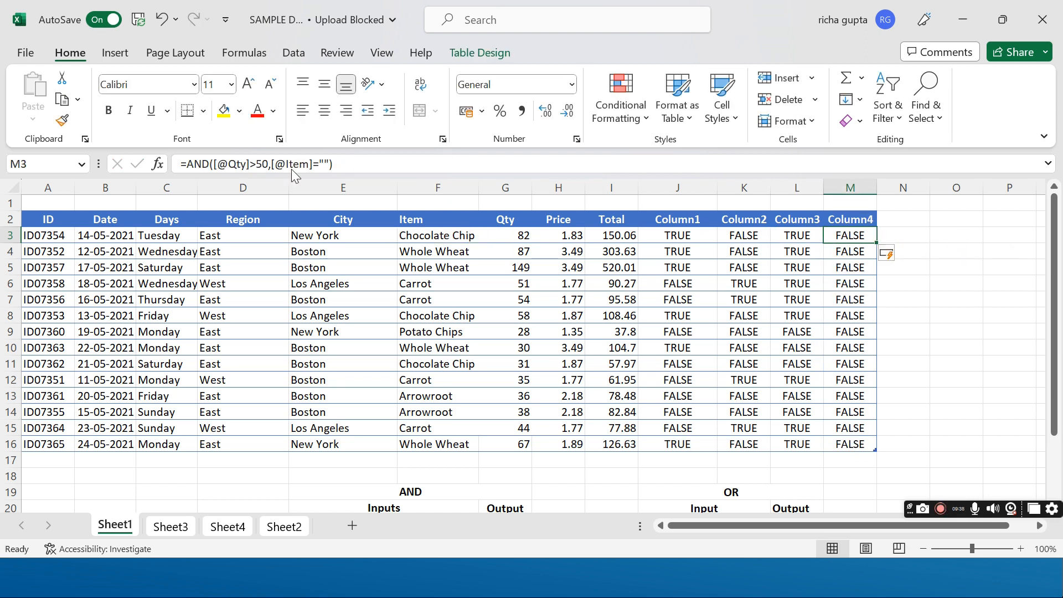
pyautogui.click(327, 161)
pyautogui.write('carro')
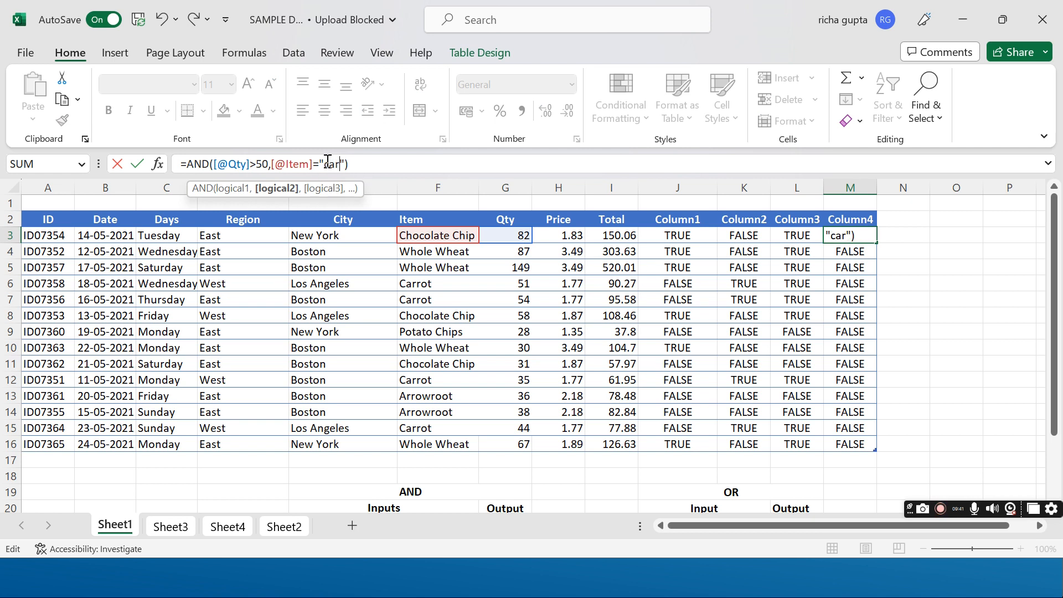
pyautogui.write('t')
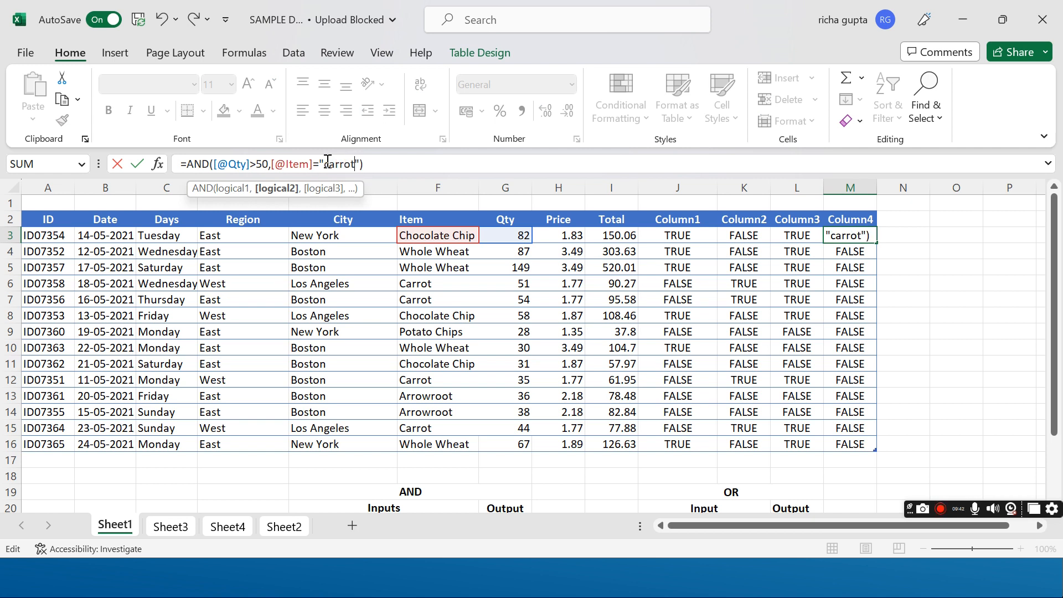
pyautogui.click(898, 254)
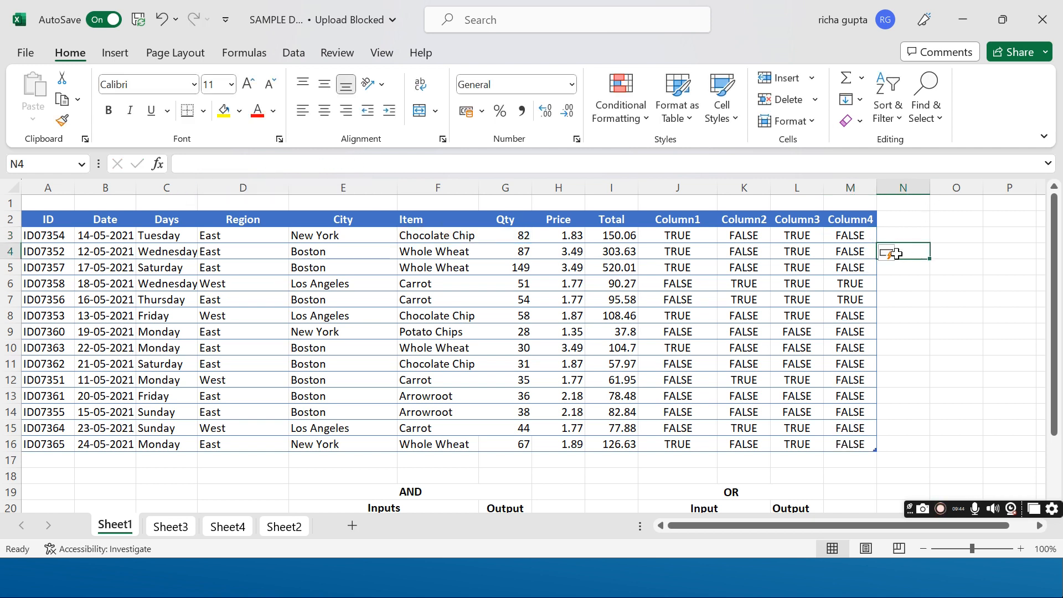
# Step: Examine the AND results in M3 and M7 against the quantity in G7, and the single-condition formulas in J4 and K4
pyautogui.click(856, 232)
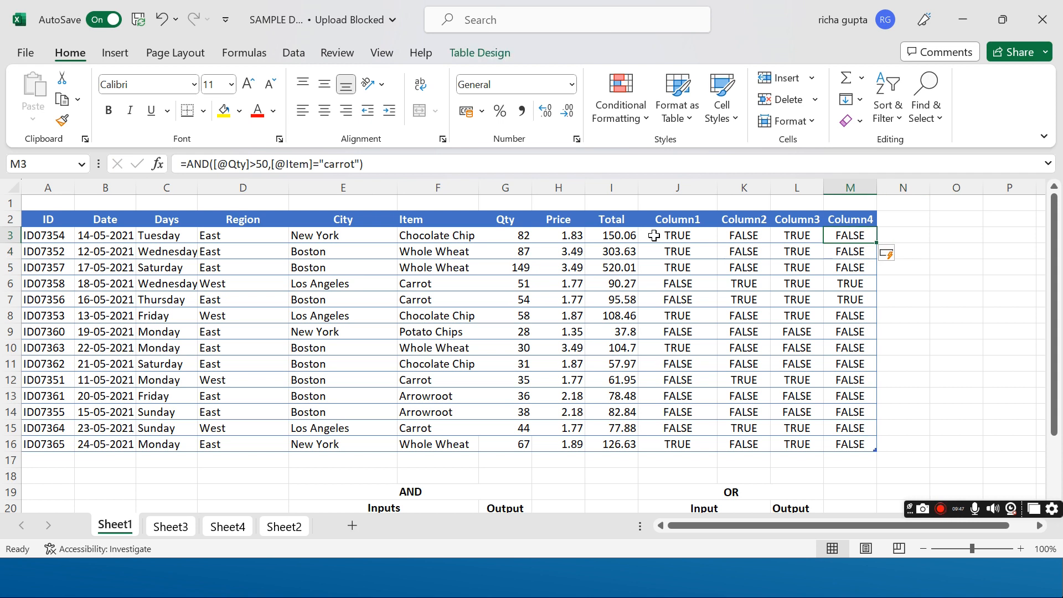
pyautogui.click(854, 304)
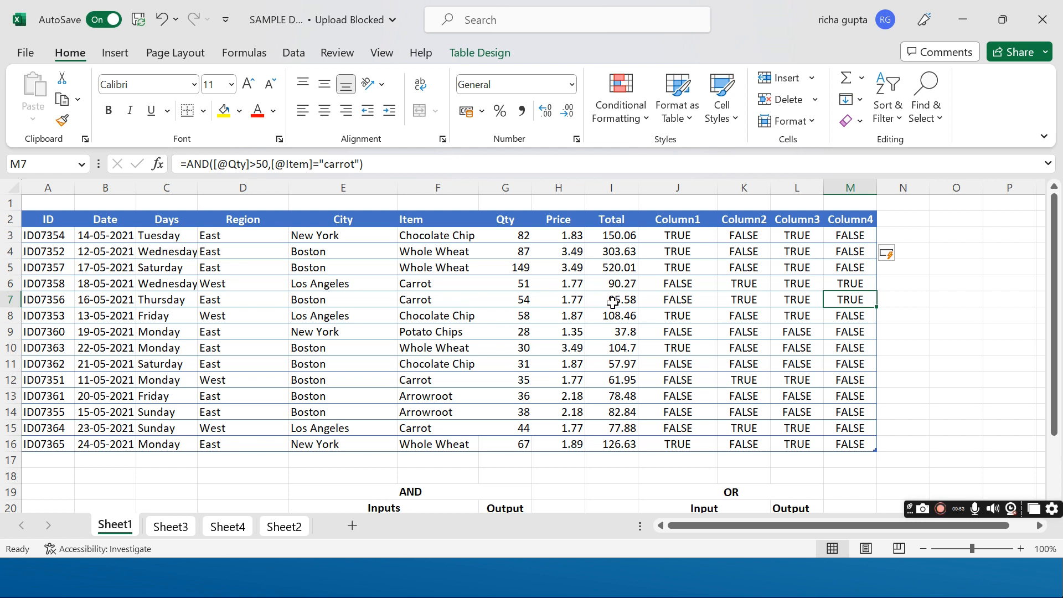
pyautogui.click(517, 304)
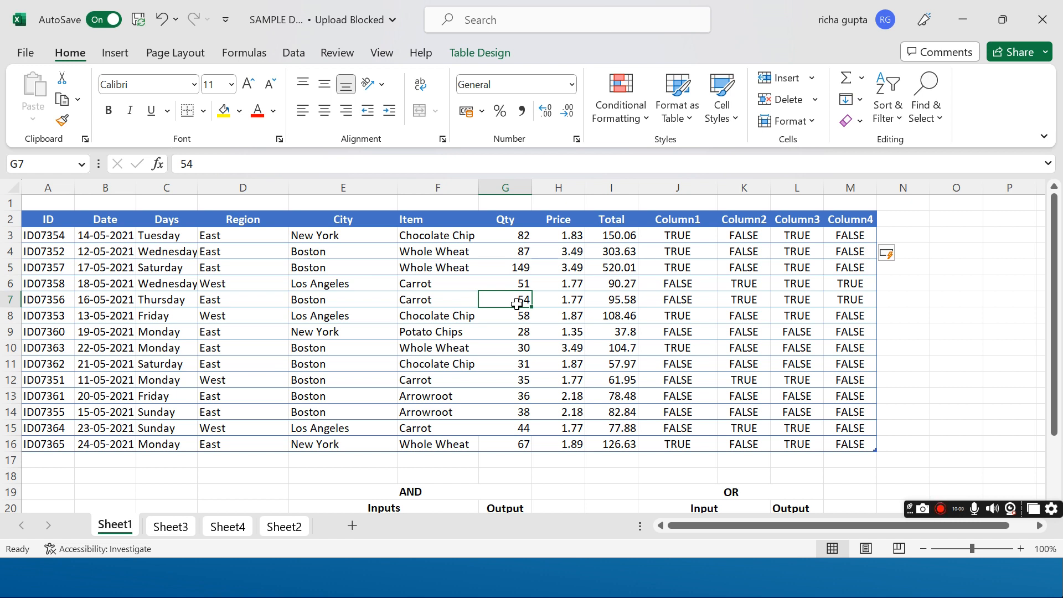
pyautogui.click(673, 251)
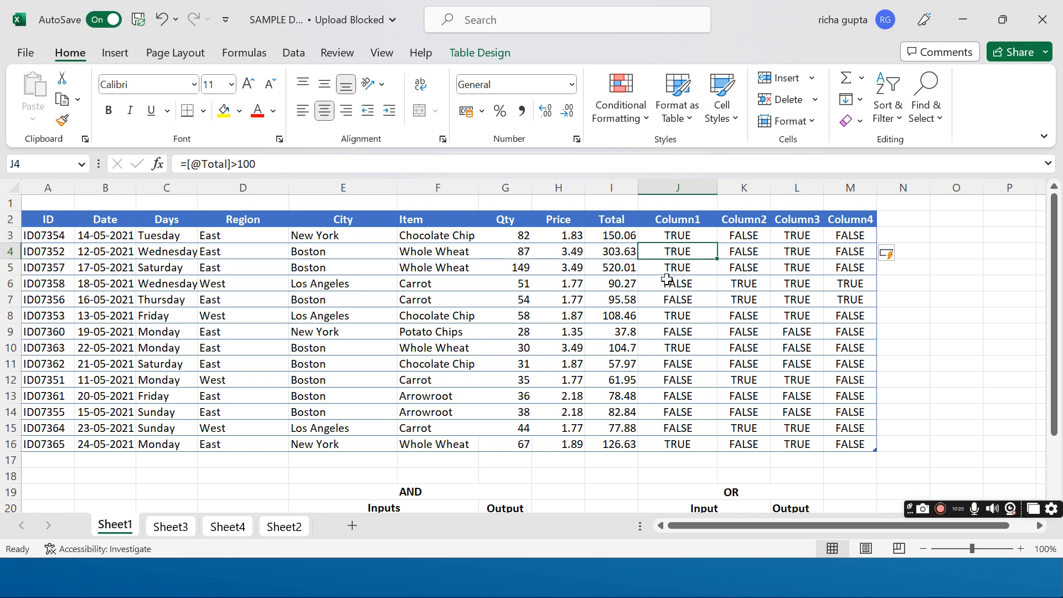
pyautogui.click(741, 256)
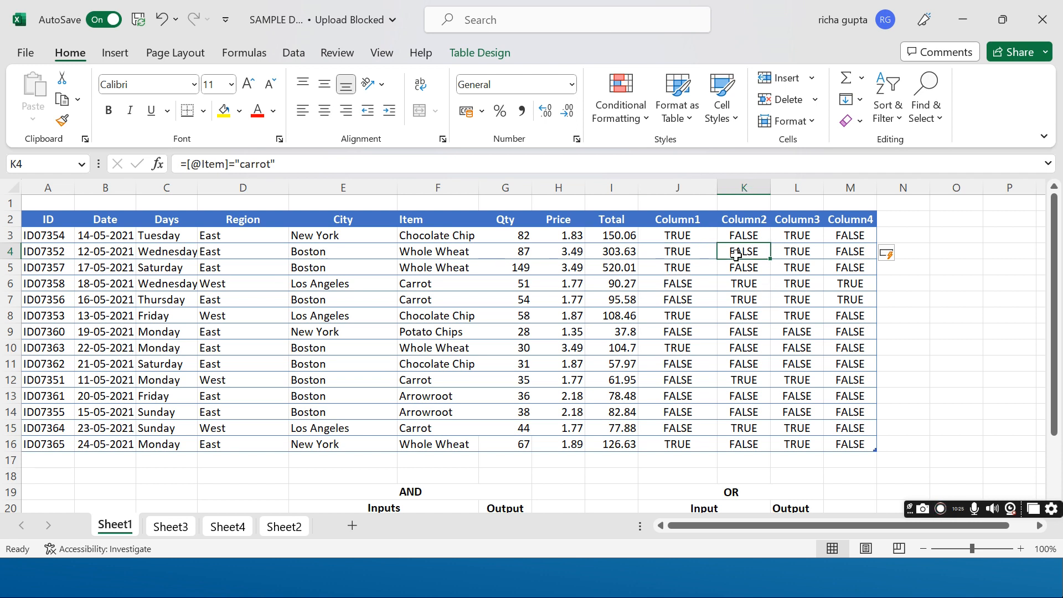